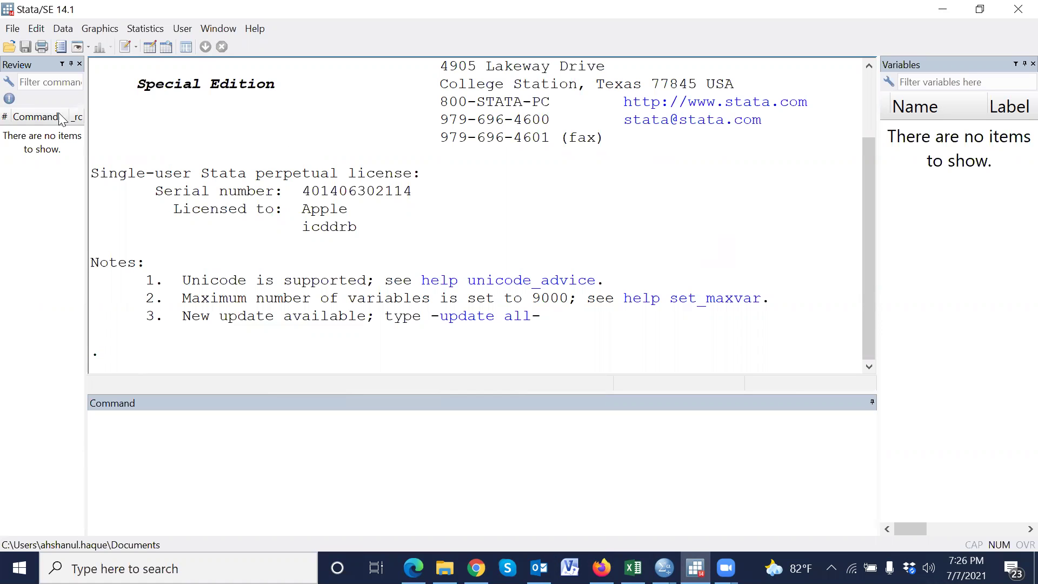
- Load DataCaseControl.dta from the CaseCotrolStudy folder and widen the Variables pane to show full labels
left_click(9, 47)
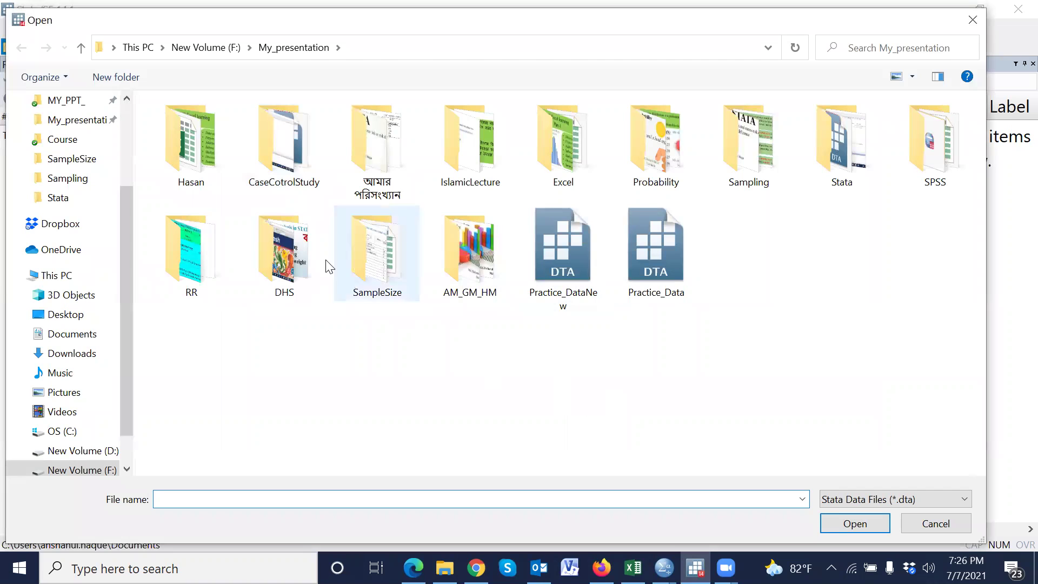
double_click(283, 142)
double_click(206, 157)
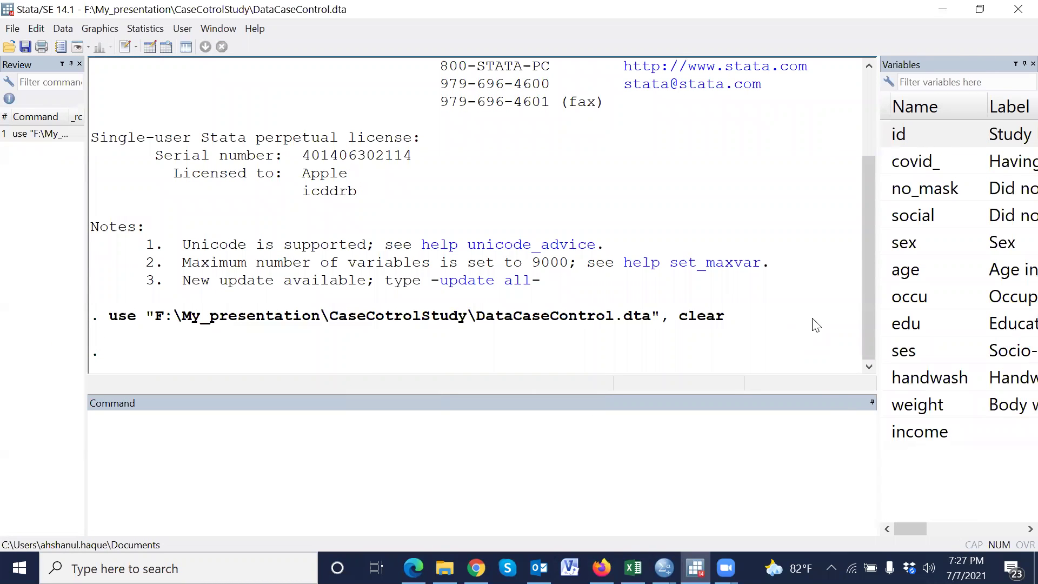
left_click_drag(878, 293, 794, 290)
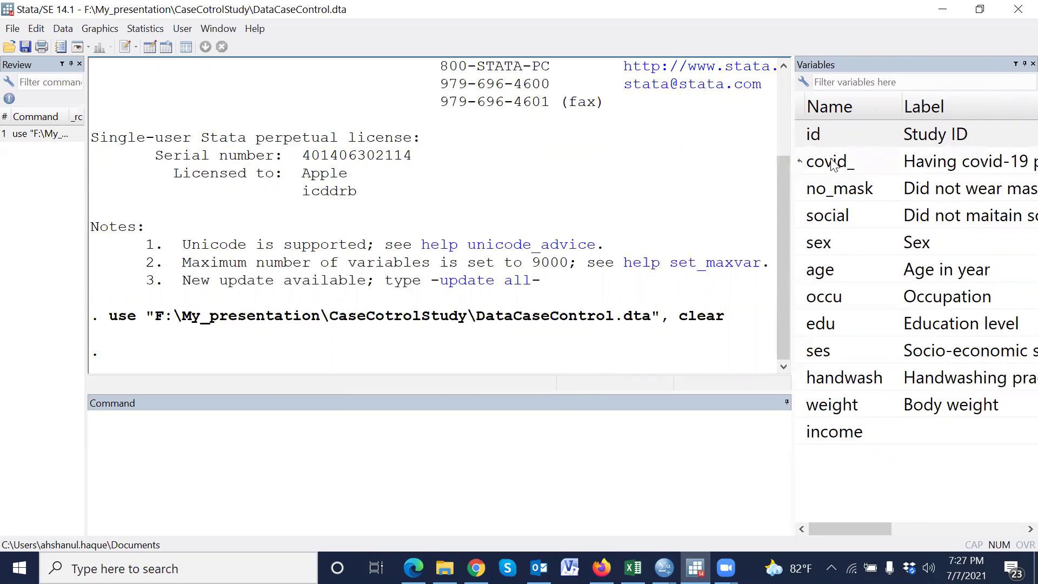
- Tabulate covid_ (275 Negative, 275 Positive of 550), then enter the command numlabel, add
left_click(588, 450)
type("ta")
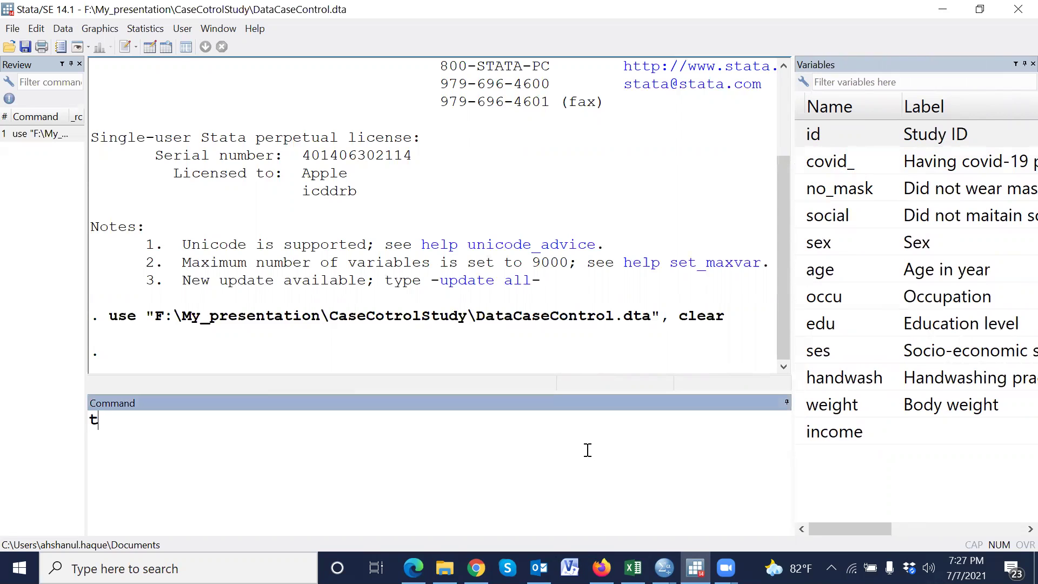
double_click(809, 162)
key("Return")
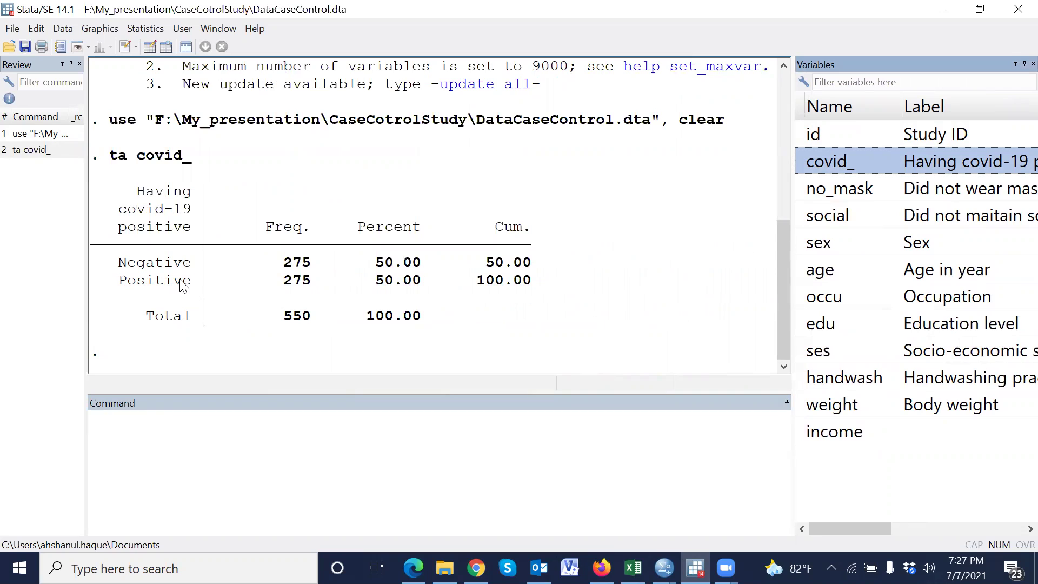
left_click(164, 430)
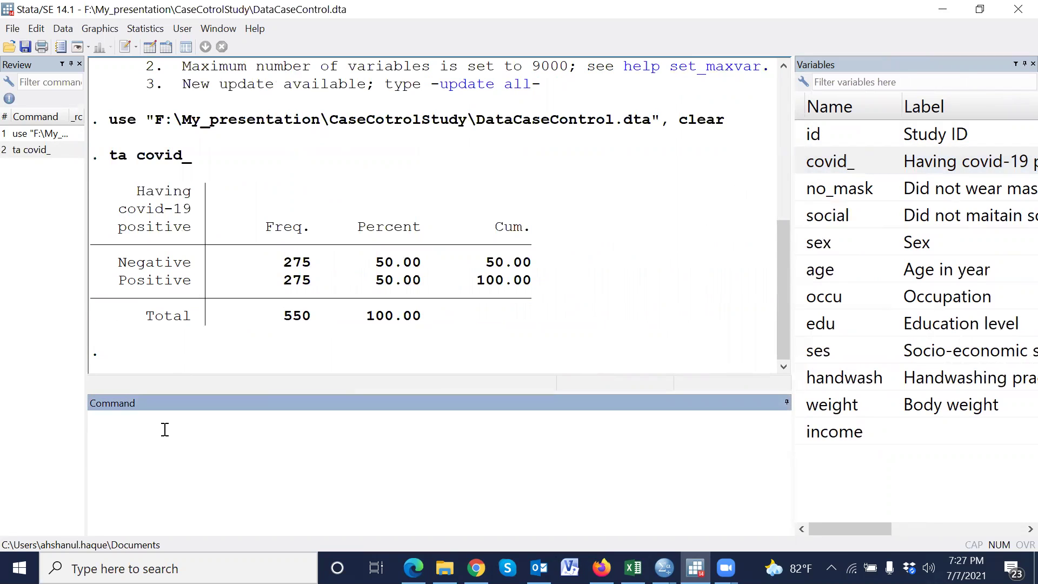
type("numlabel, add")
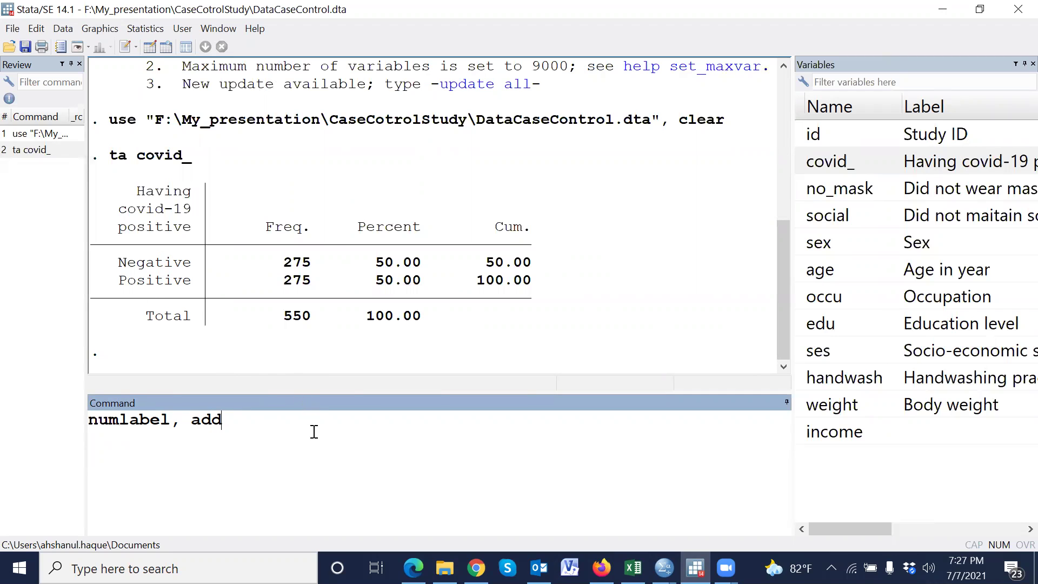
- Run numlabel, add and rerun ta covid_ so it lists 0. Negative and 1. Positive
key("Return")
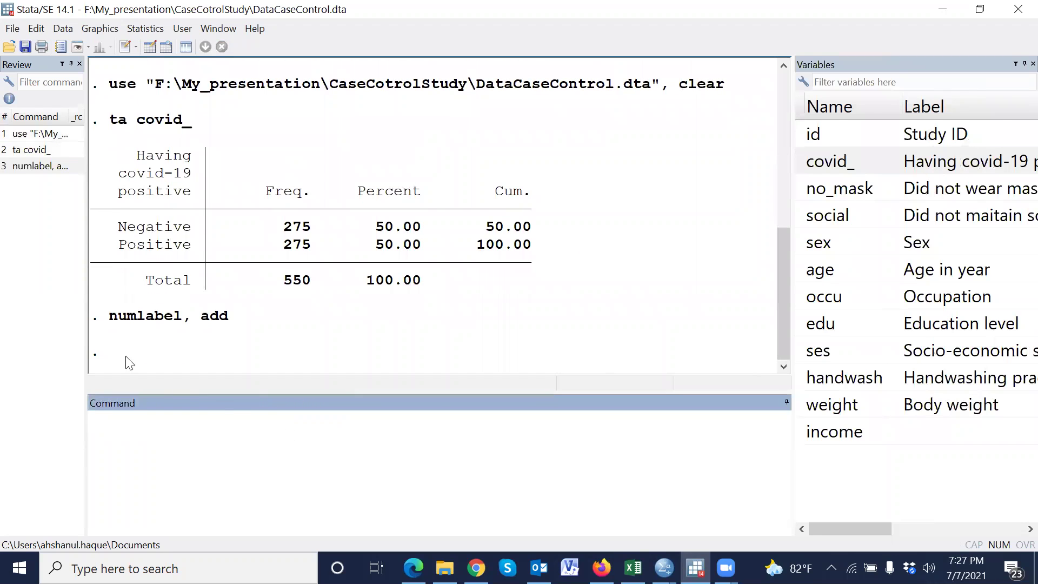
left_click(40, 150)
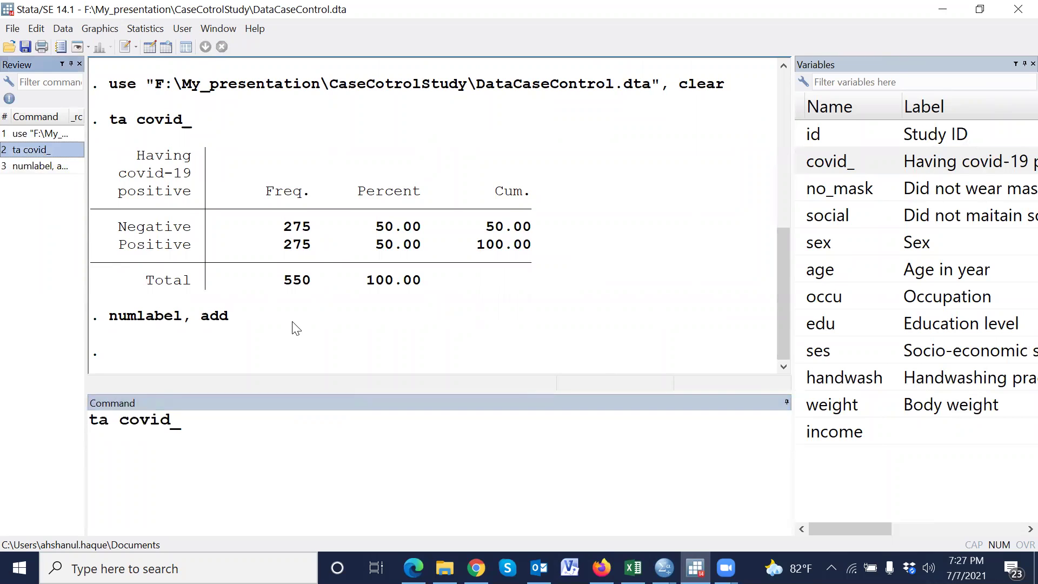
left_click(207, 427)
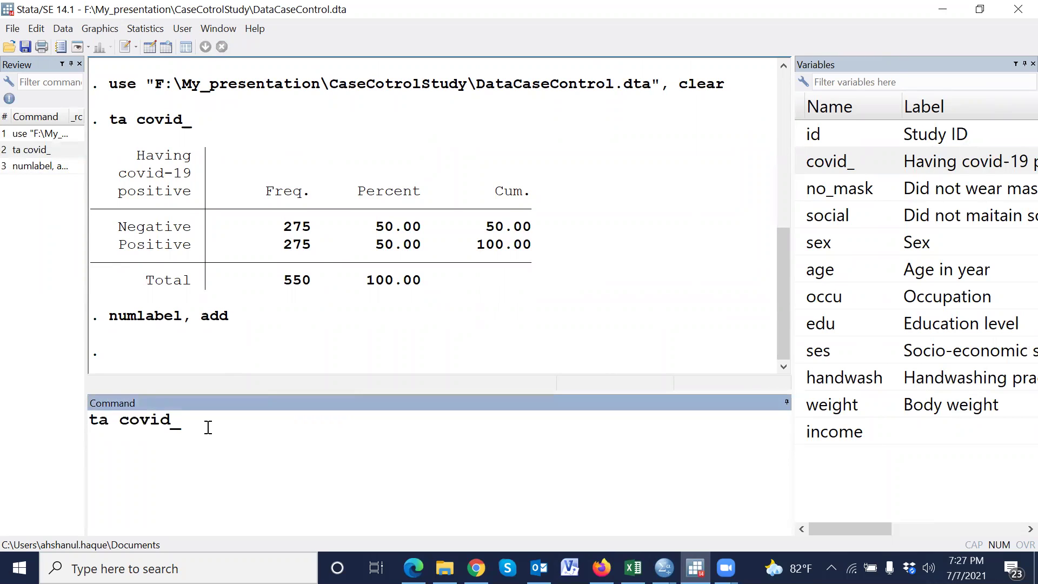
key("Return")
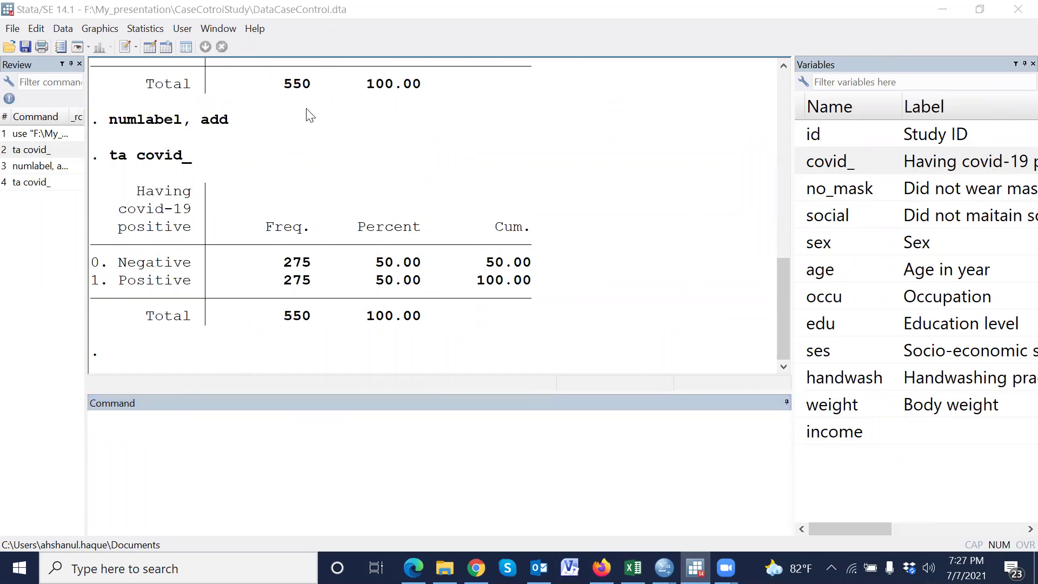
- Mark the 0. and 1. codes in the covid_ table, then clear the annotations
mouse_move(80, 263)
left_mouse_down()
mouse_move(118, 271)
mouse_move(139, 240)
left_mouse_up()
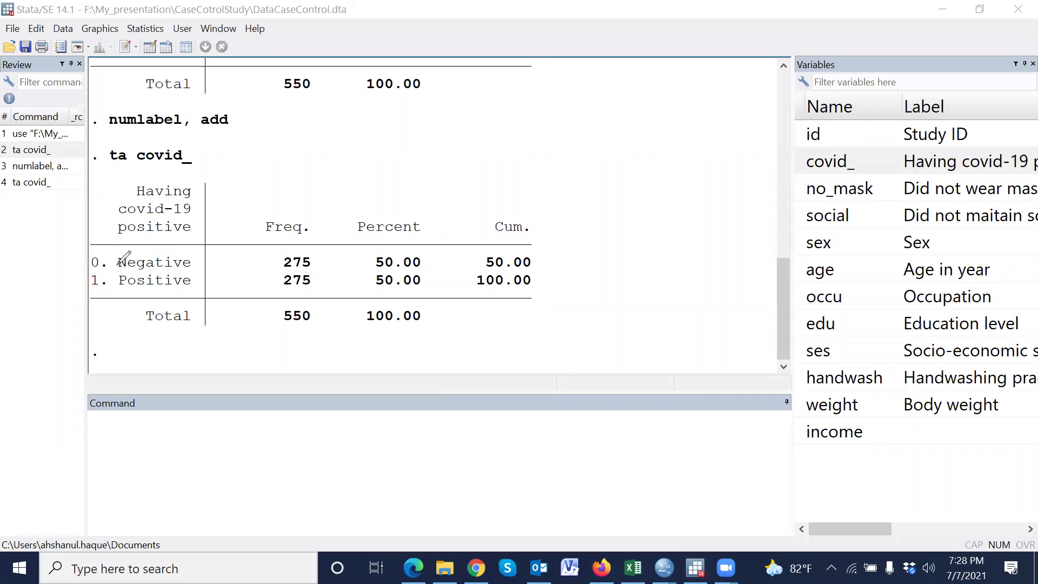
mouse_move(96, 258)
left_mouse_down()
mouse_move(142, 233)
mouse_move(191, 242)
left_mouse_up()
left_click_drag(79, 290, 213, 271)
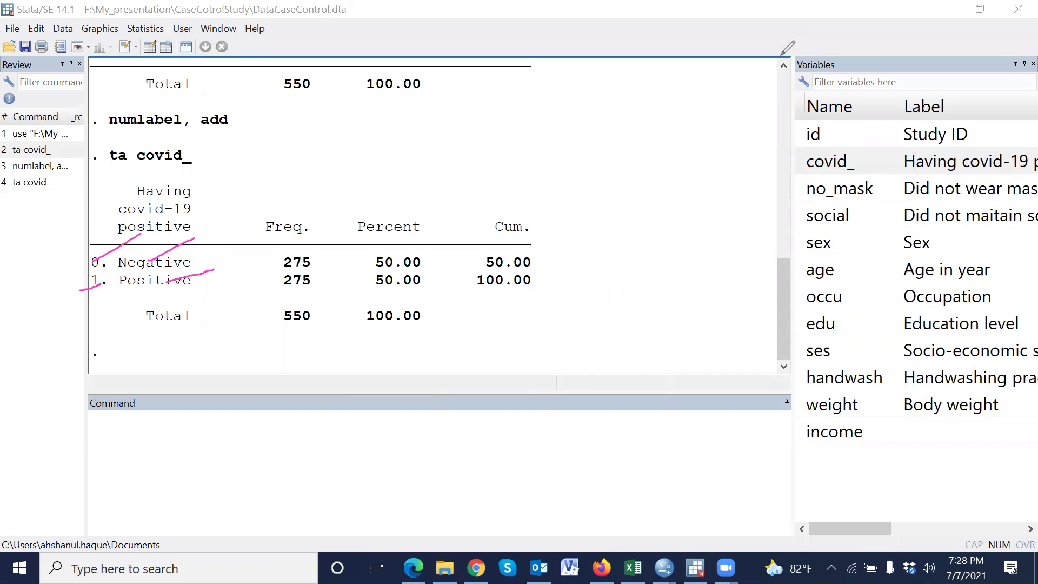
key("e")
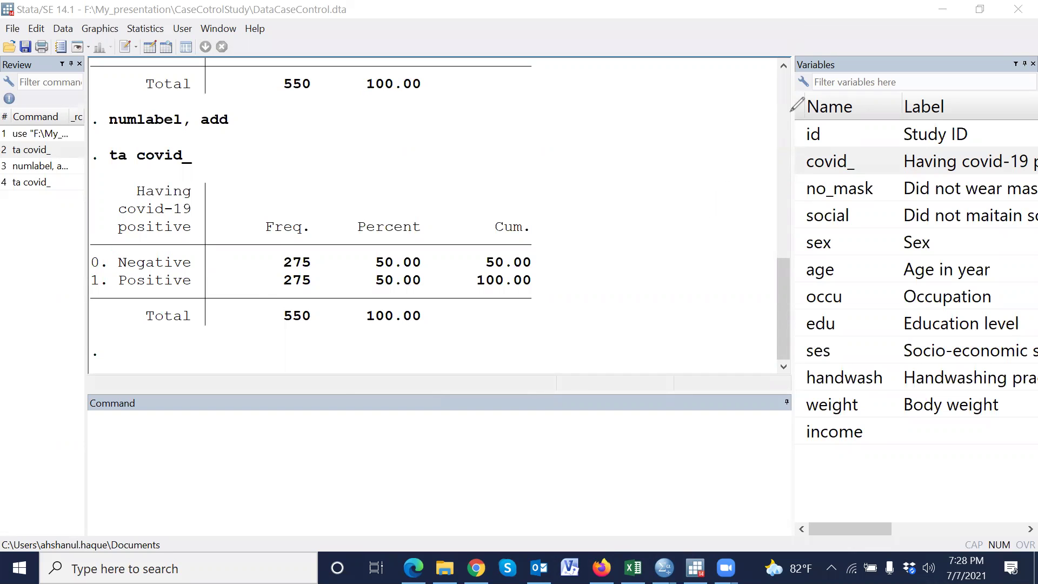
- Tabulate no_mask, social and sex, with sex showing 279 Female and 271 Male
left_click(574, 467)
type("ta")
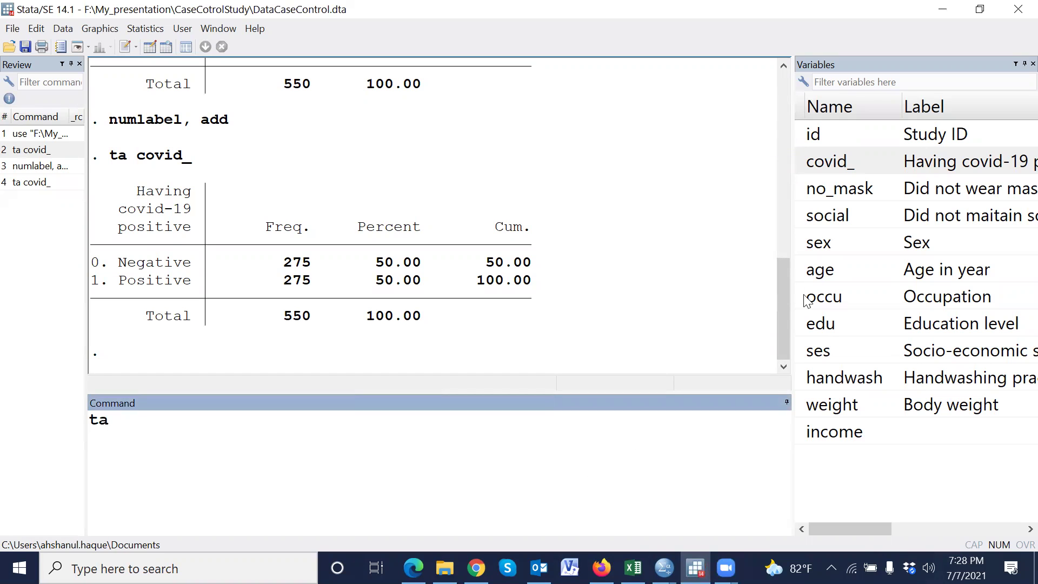
double_click(802, 191)
key("Return")
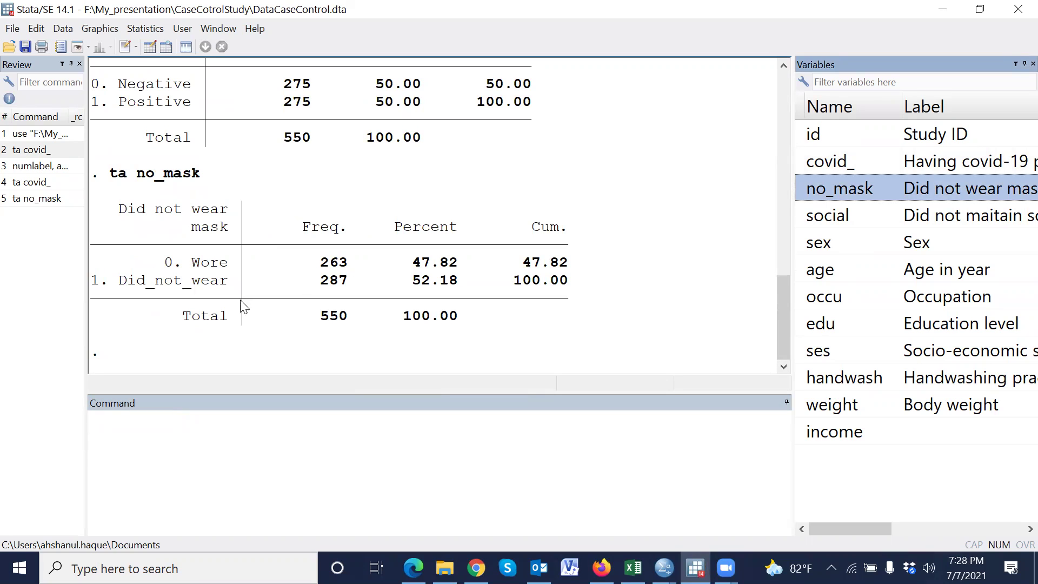
left_click(183, 436)
type("ta")
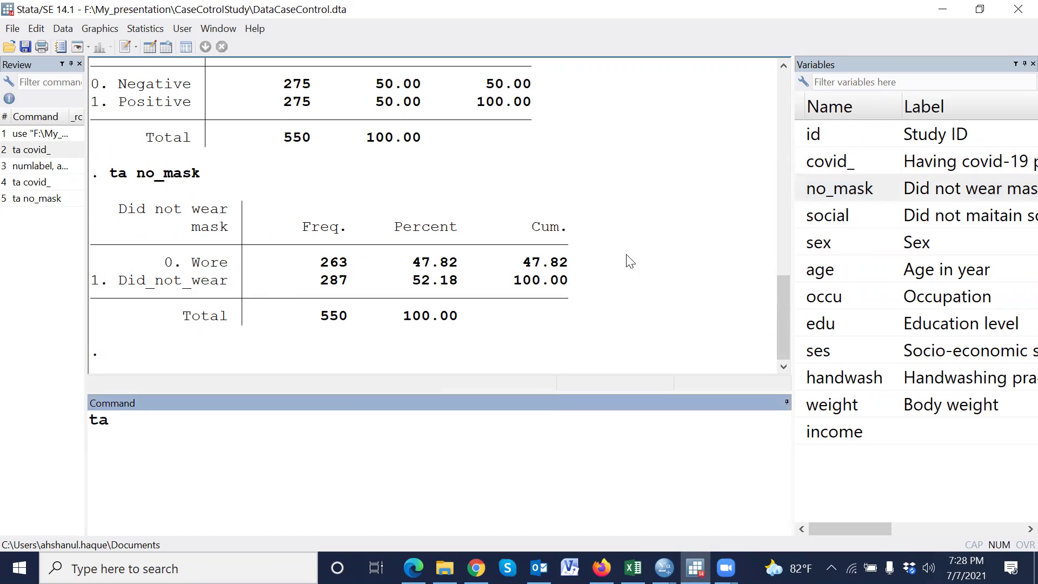
left_click(801, 216)
key("Return")
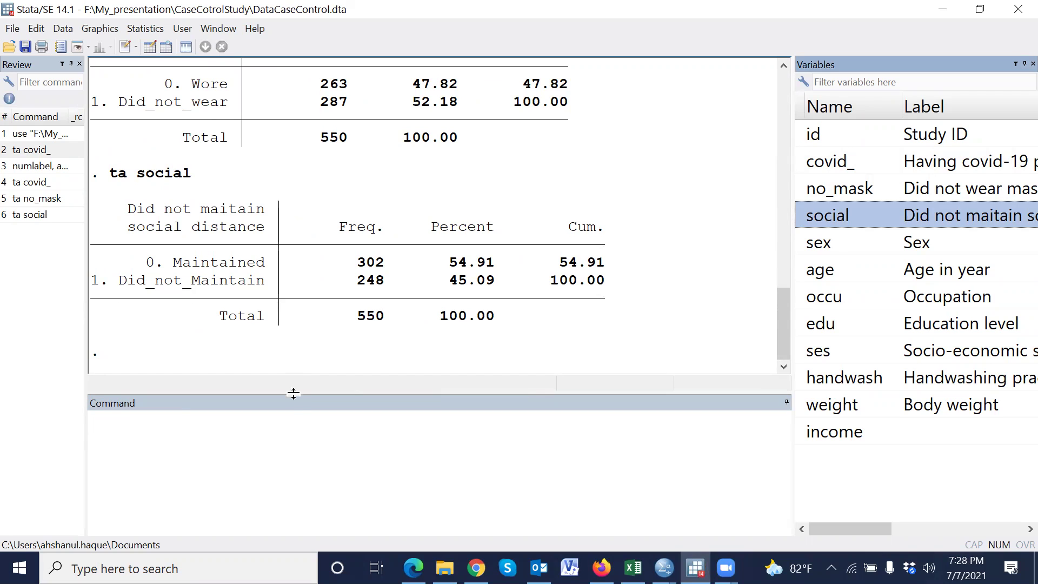
left_click(293, 444)
type("ta")
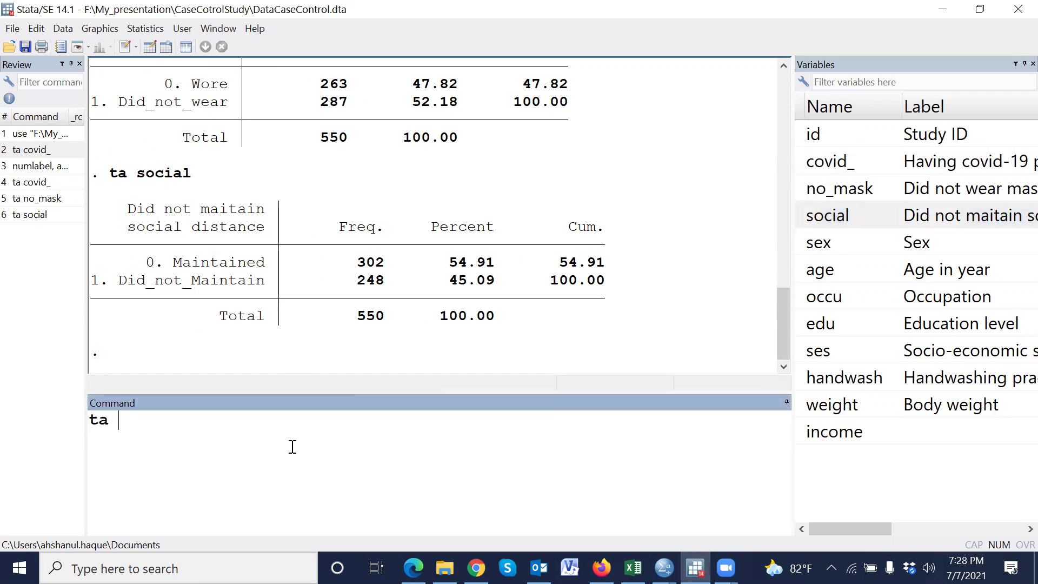
double_click(803, 244)
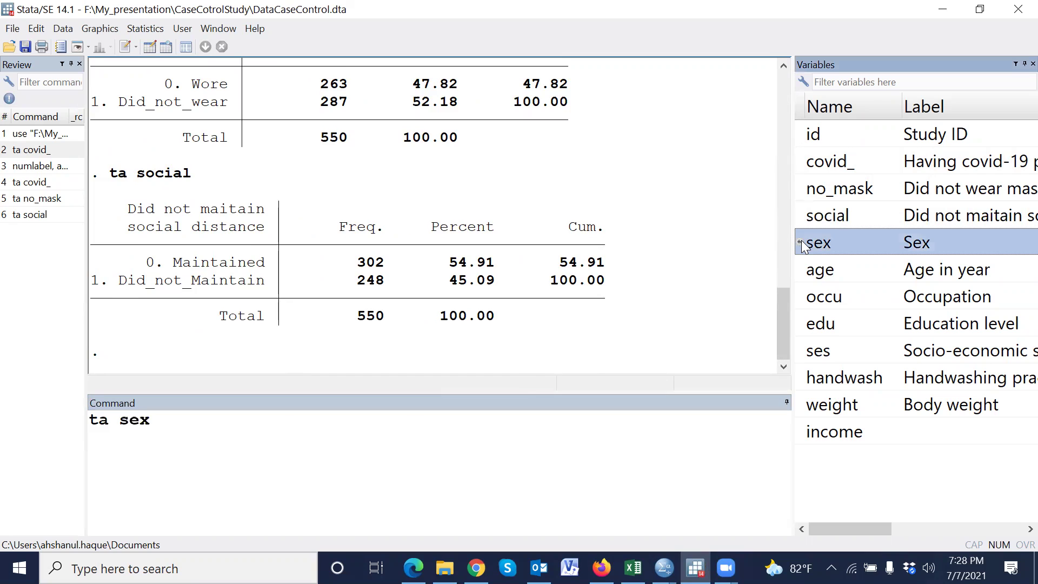
key("Return")
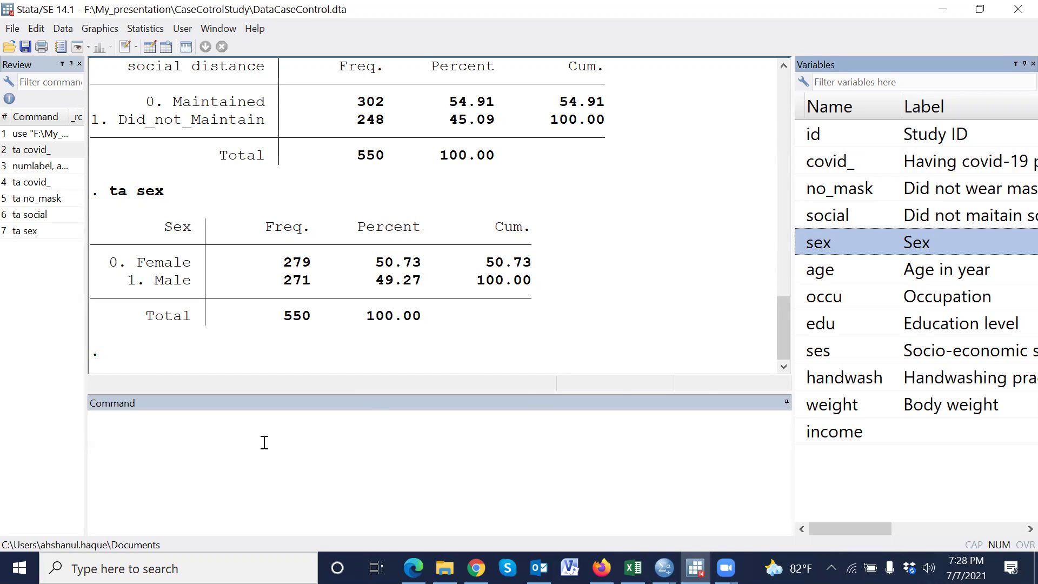
- Compose the command logistic covid_ i.no_mask, treating mask-wearing as categorical
left_click(229, 431)
type("l")
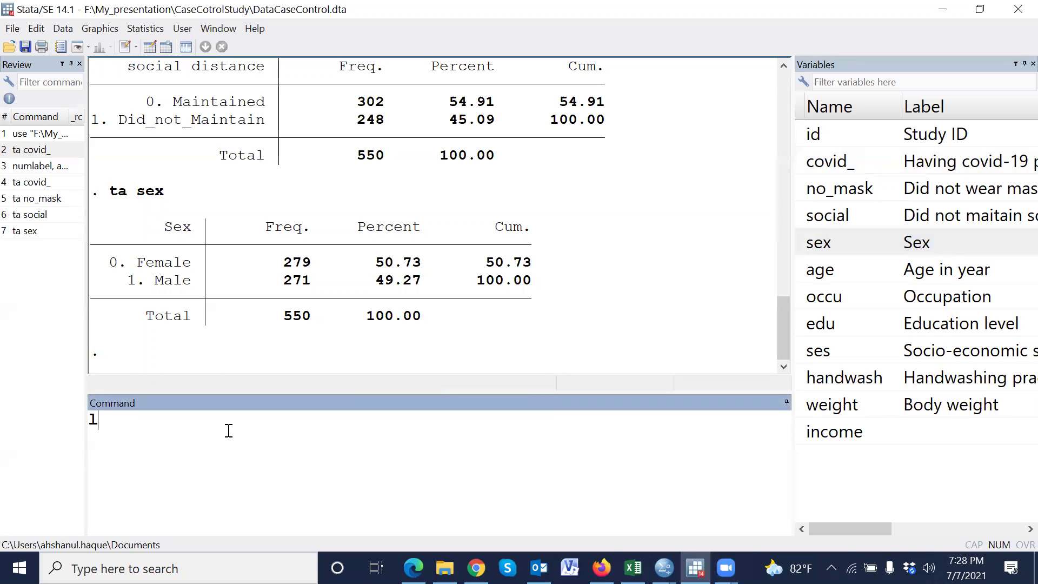
type("ogistic")
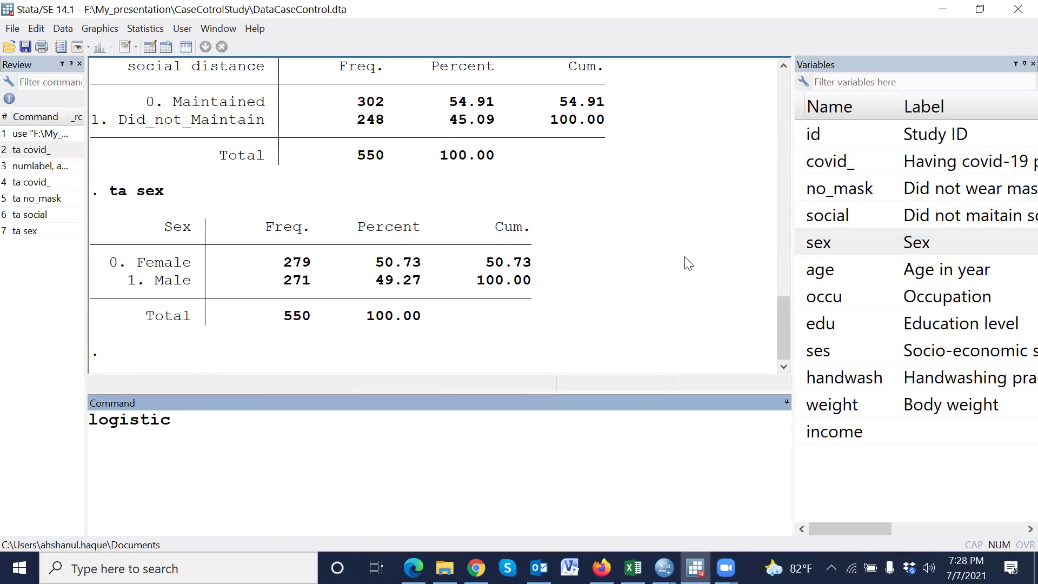
double_click(810, 161)
left_click(354, 437)
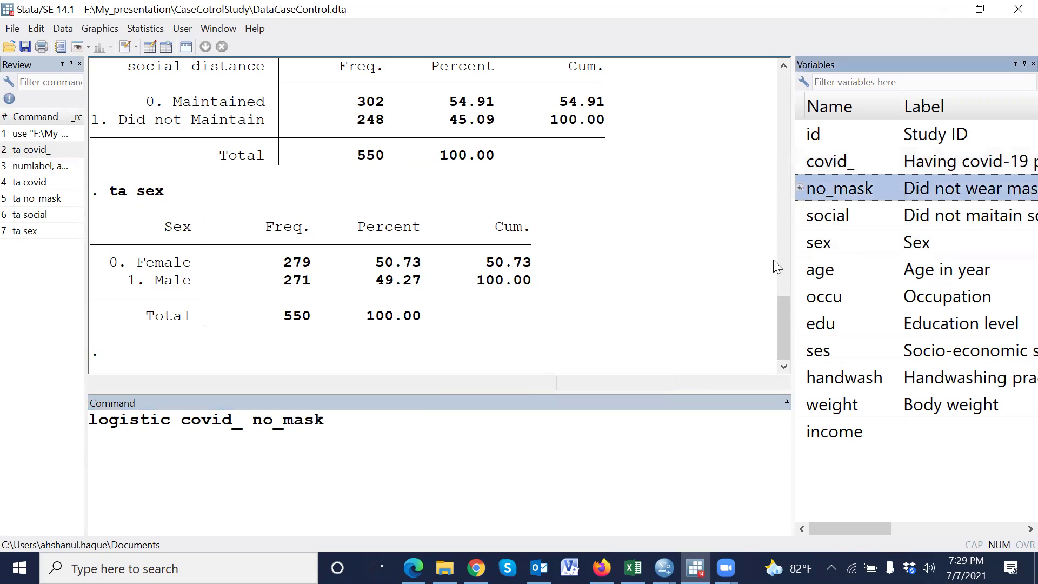
double_click(822, 189)
left_click(273, 498)
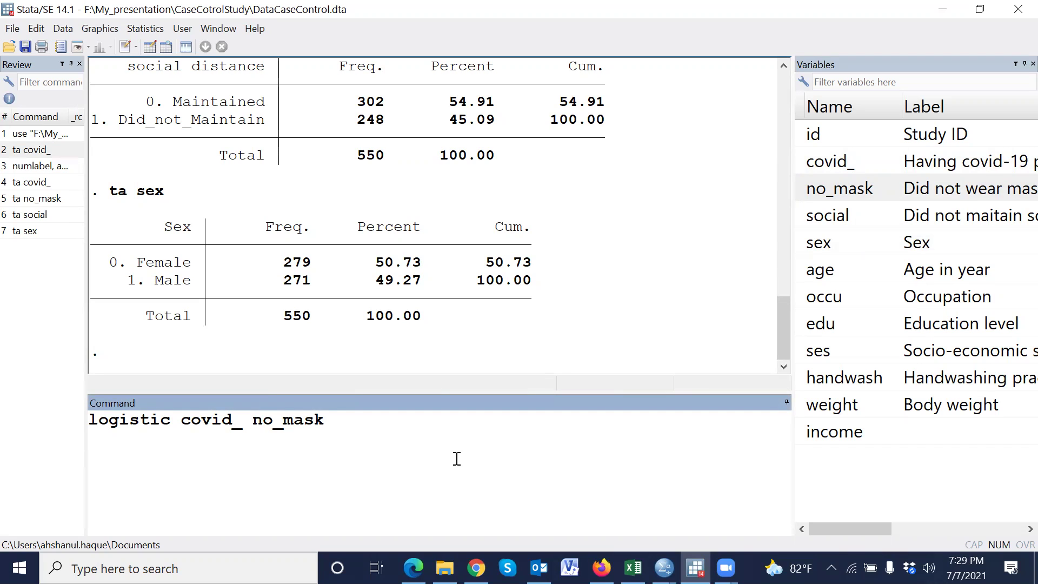
type("i.")
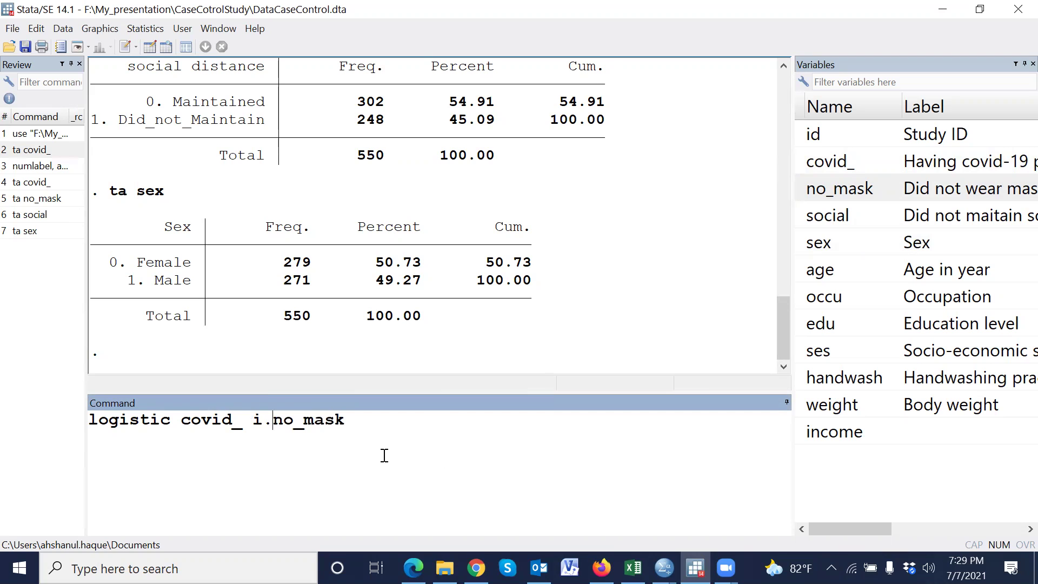
- Highlight the i.no_mask term and its i. factor prefix for emphasis
left_click_drag(253, 420, 379, 417)
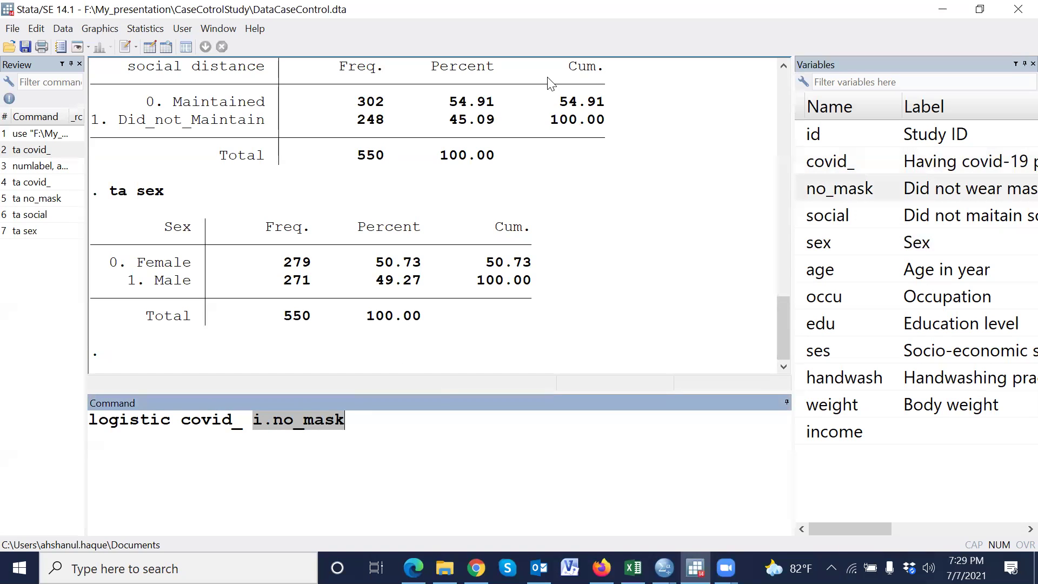
mouse_move(261, 432)
left_mouse_down()
mouse_move(238, 414)
mouse_move(270, 400)
mouse_move(277, 425)
mouse_move(260, 436)
left_mouse_up()
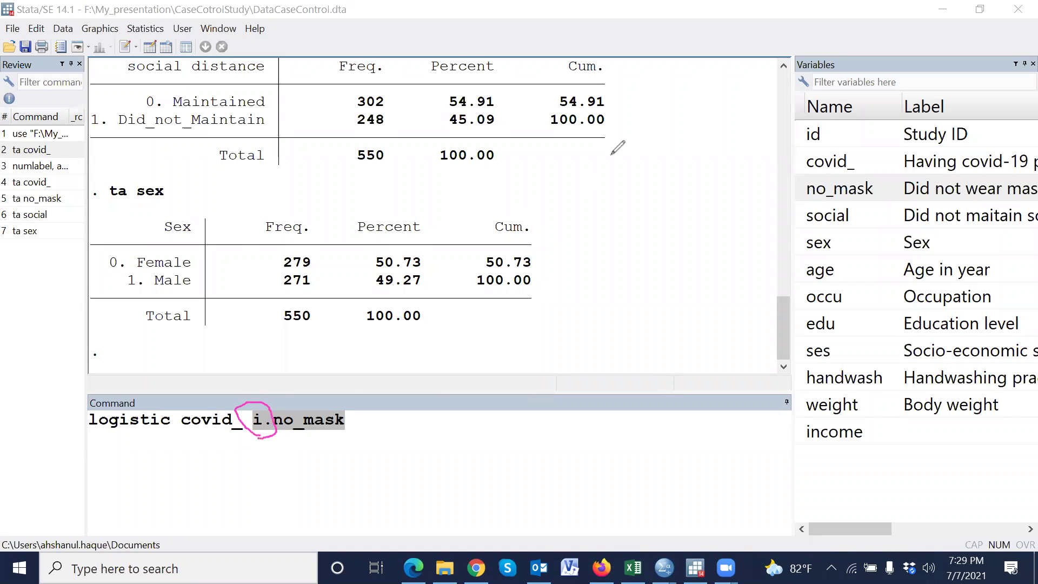
key("Escape")
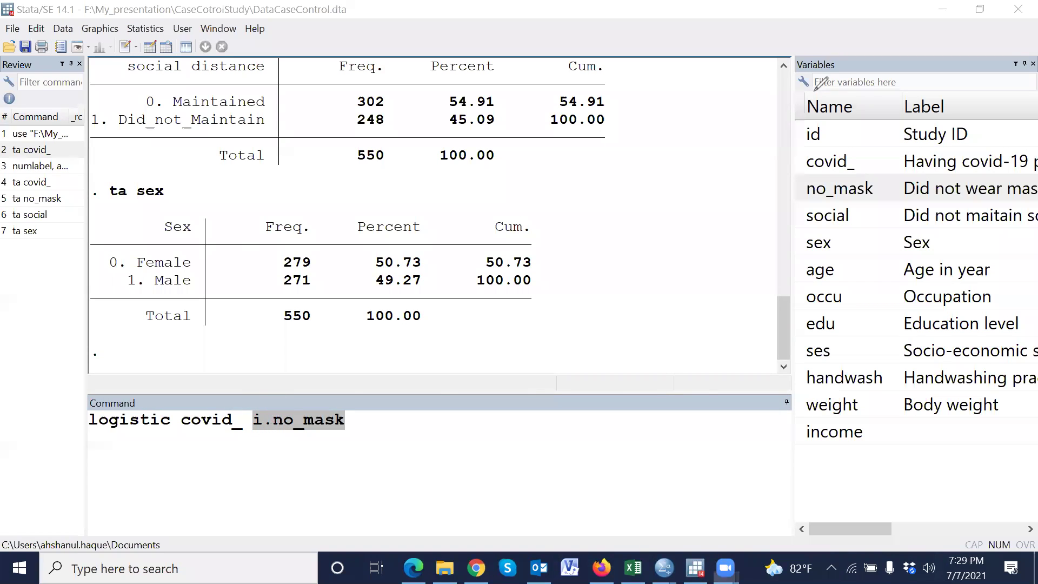
left_click(479, 442)
- Run the mask regression, continue the paused output, and widen the Results pane
key("Return")
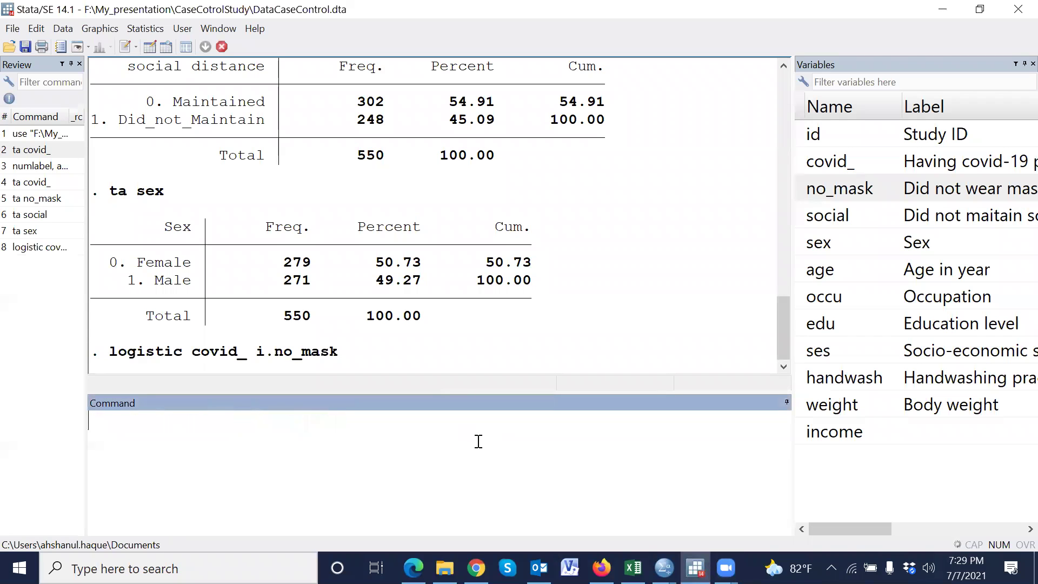
left_click(162, 363)
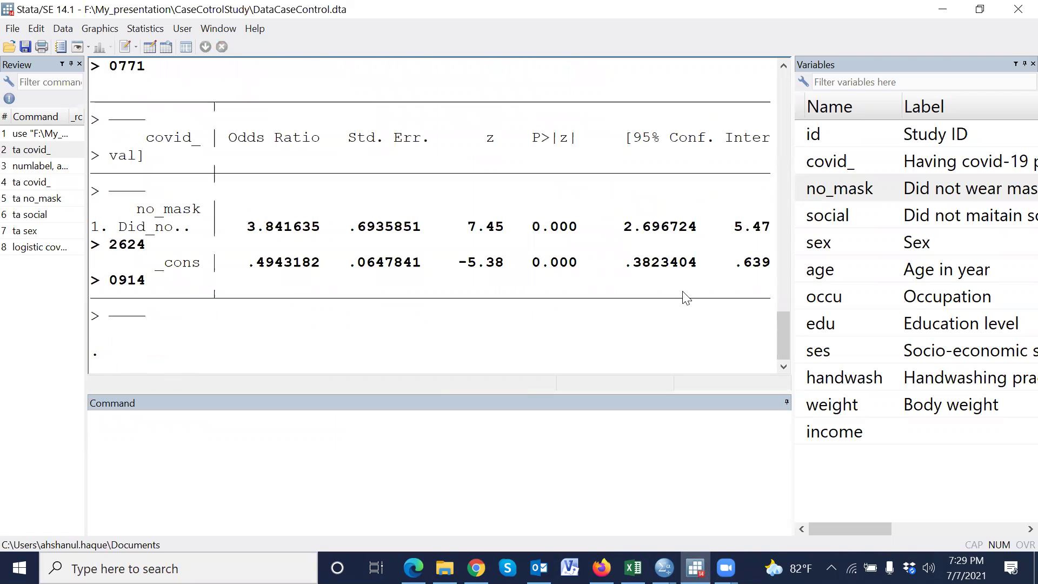
left_click_drag(791, 259, 896, 260)
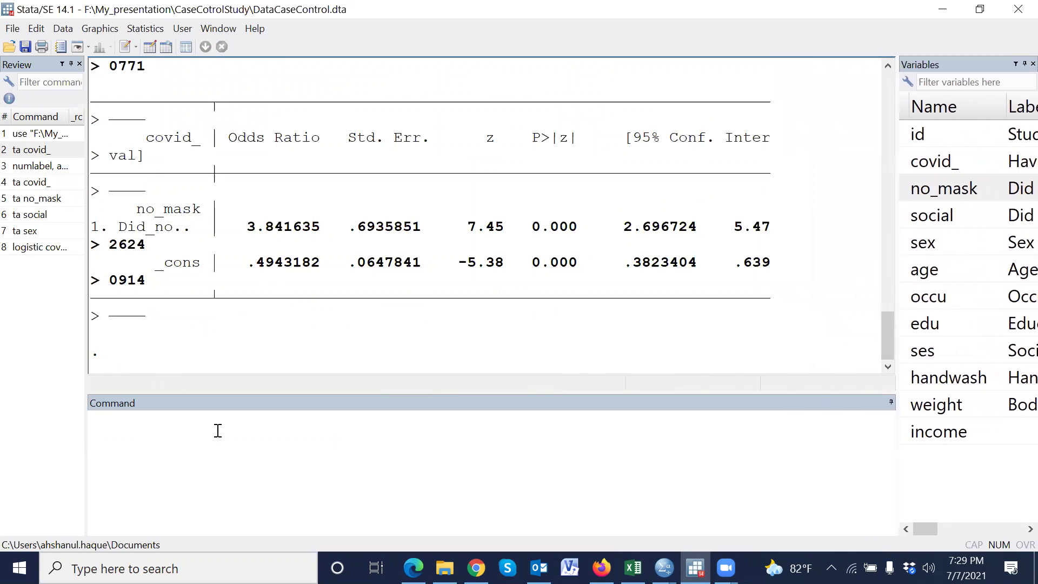
- Turn paging off with set more off and rerun logistic covid_ i.no_mask
left_click(238, 448)
type("set ")
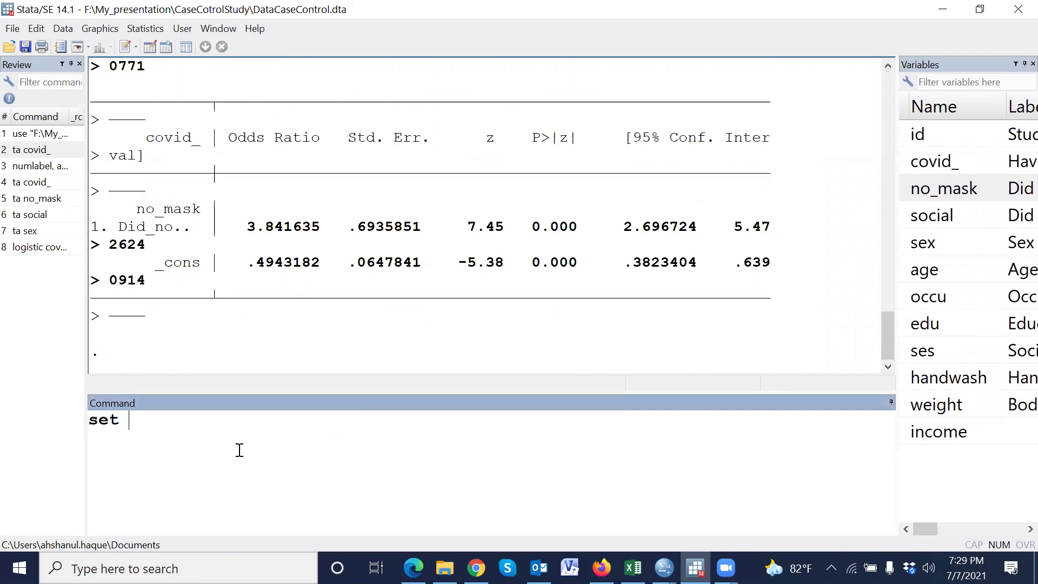
type("more off")
key("Return")
left_click(39, 247)
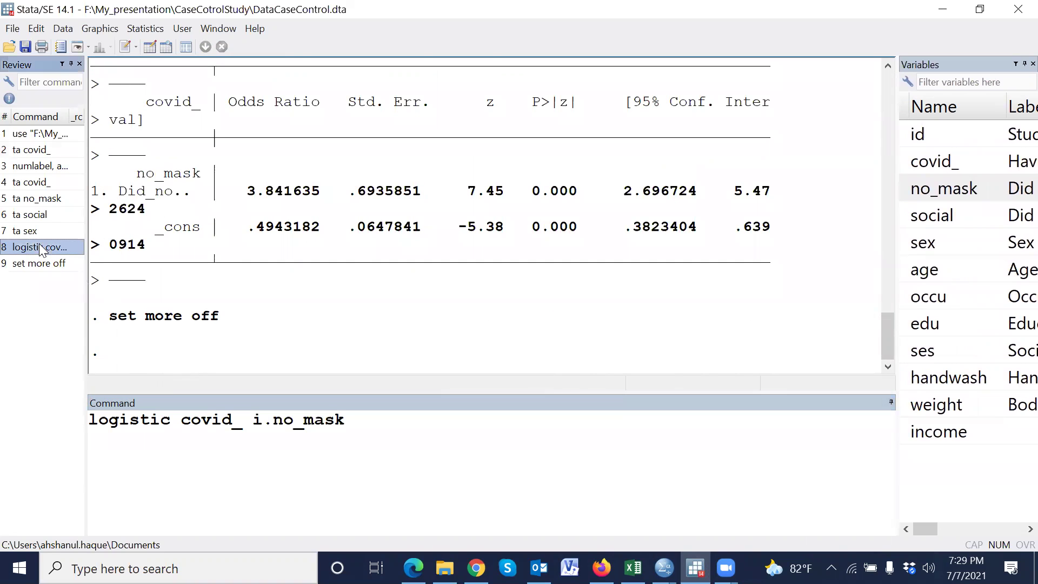
left_click(382, 437)
key("Return")
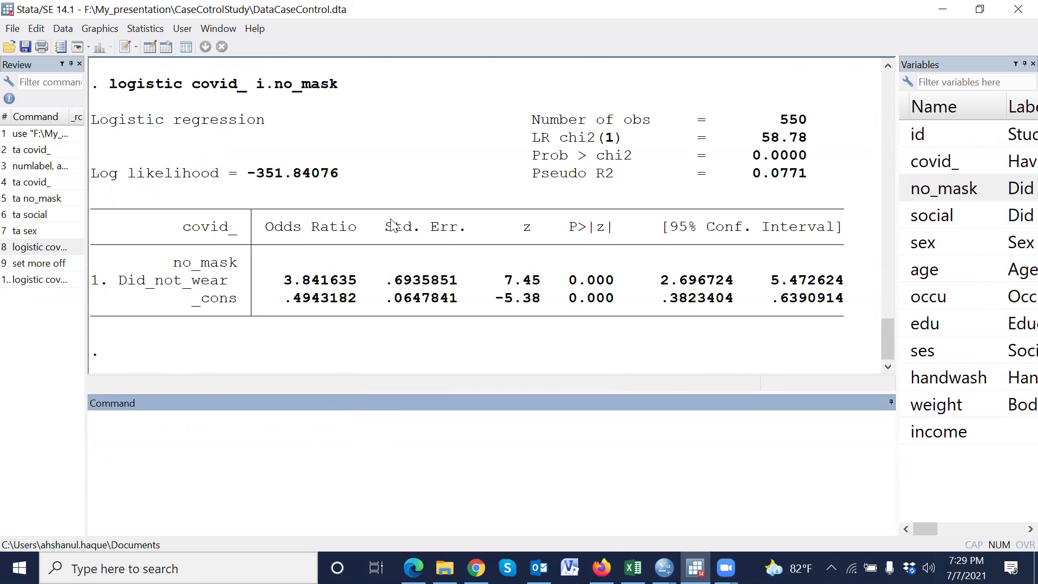
- Annotate the odds-ratio table (Did_not_wear 3.841635), then clear the annotations
mouse_move(273, 244)
left_mouse_down()
mouse_move(268, 216)
mouse_move(348, 197)
mouse_move(374, 226)
mouse_move(363, 246)
mouse_move(320, 259)
mouse_move(281, 259)
mouse_move(268, 228)
left_mouse_up()
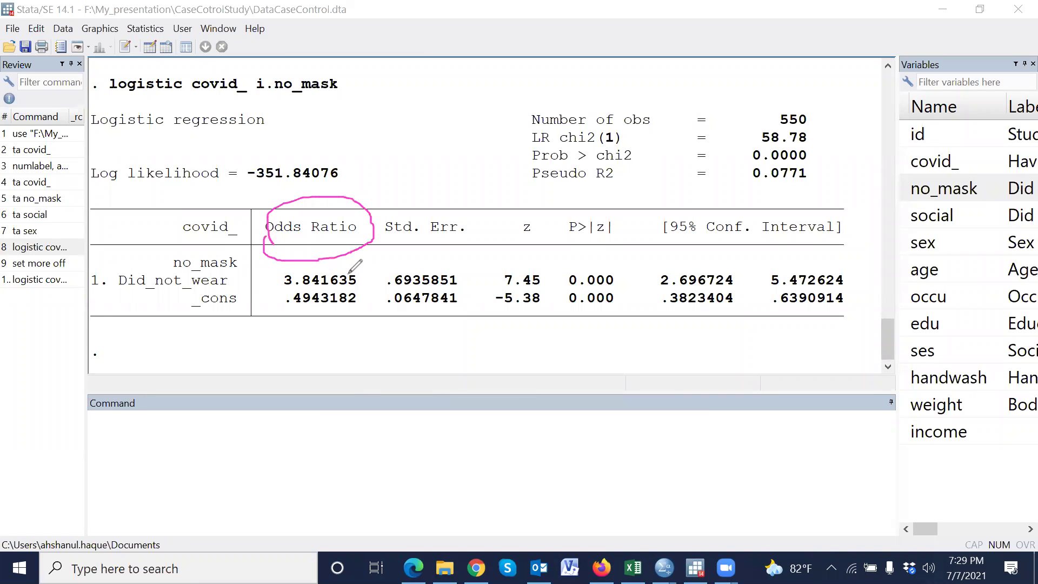
left_click_drag(349, 269, 433, 245)
key("Escape")
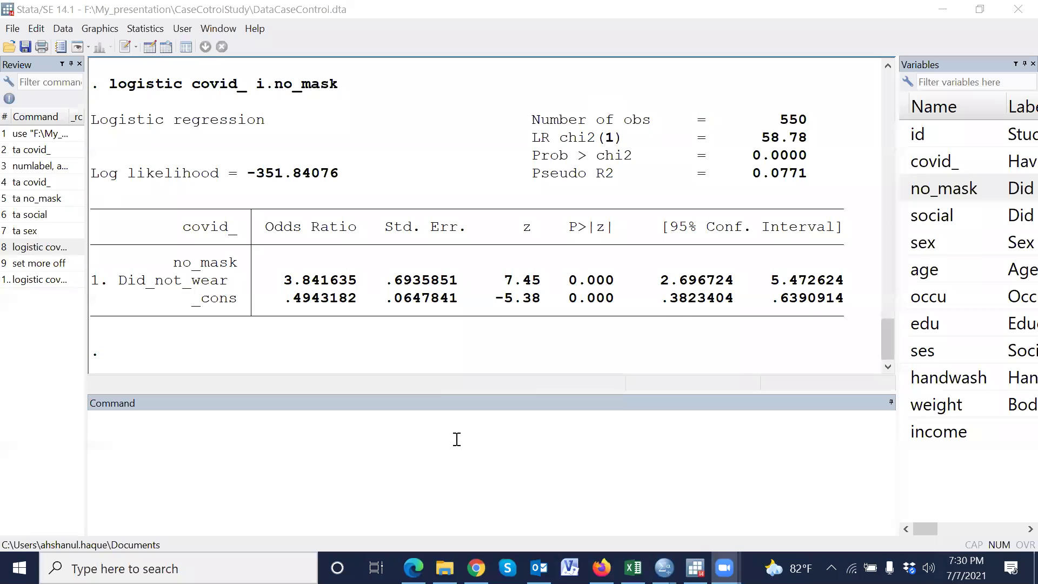
left_click(443, 445)
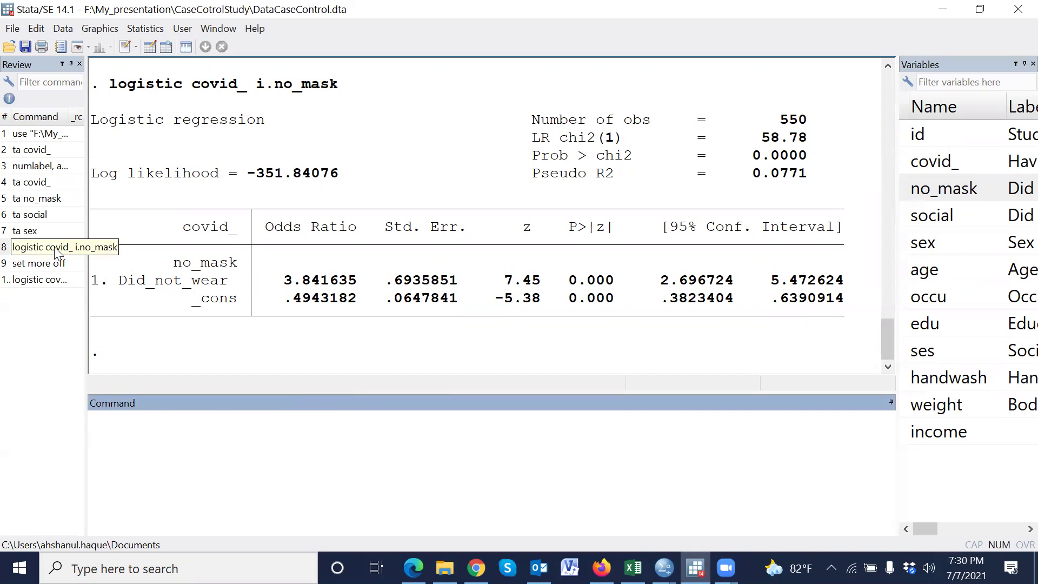
- Fit logistic covid_ i.social, giving an odds ratio of 3.150648
left_click(38, 248)
left_click_drag(255, 420, 373, 420)
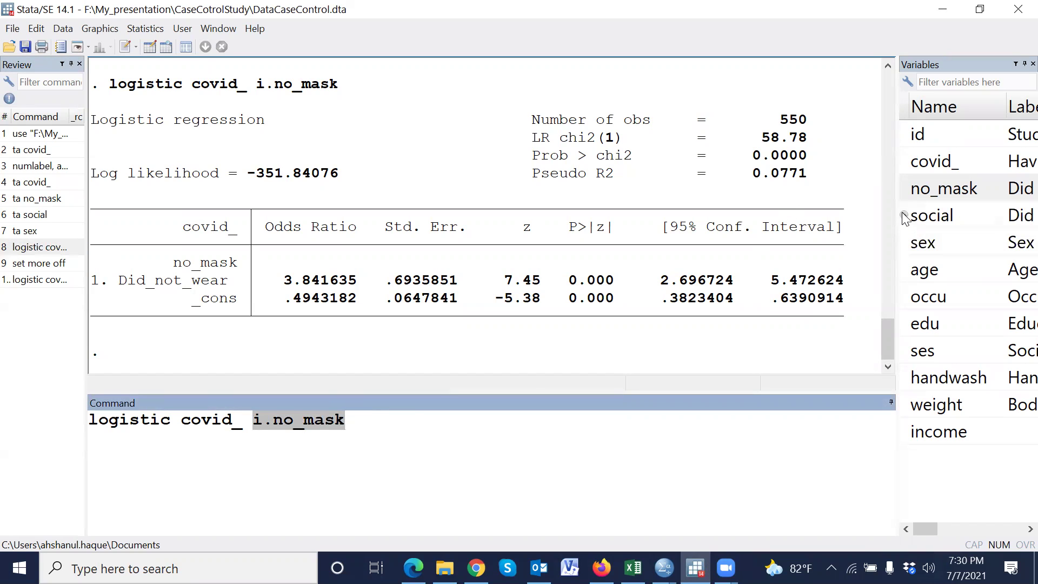
double_click(920, 216)
left_click(253, 421)
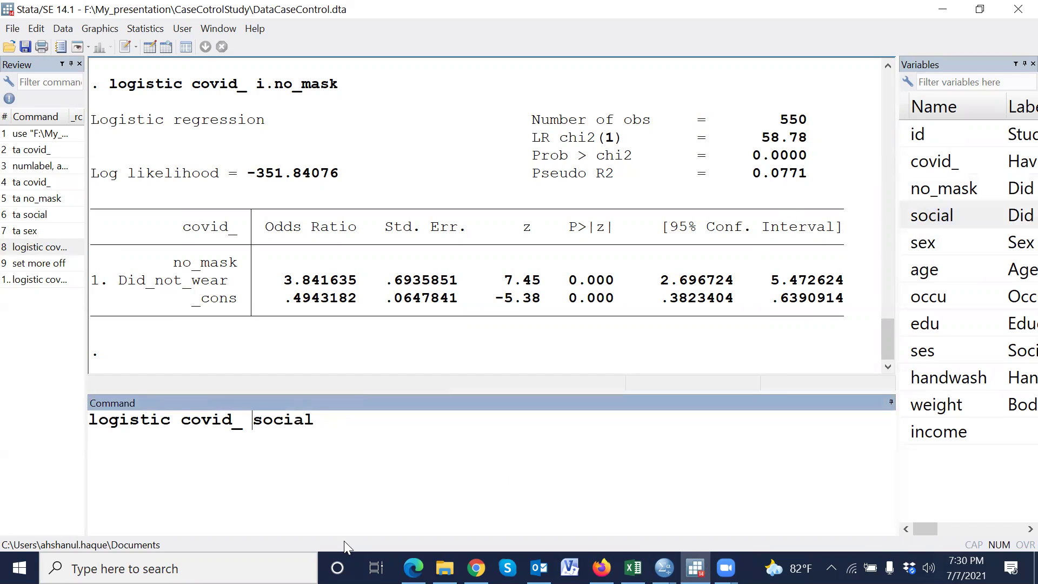
type("i.")
key("Return")
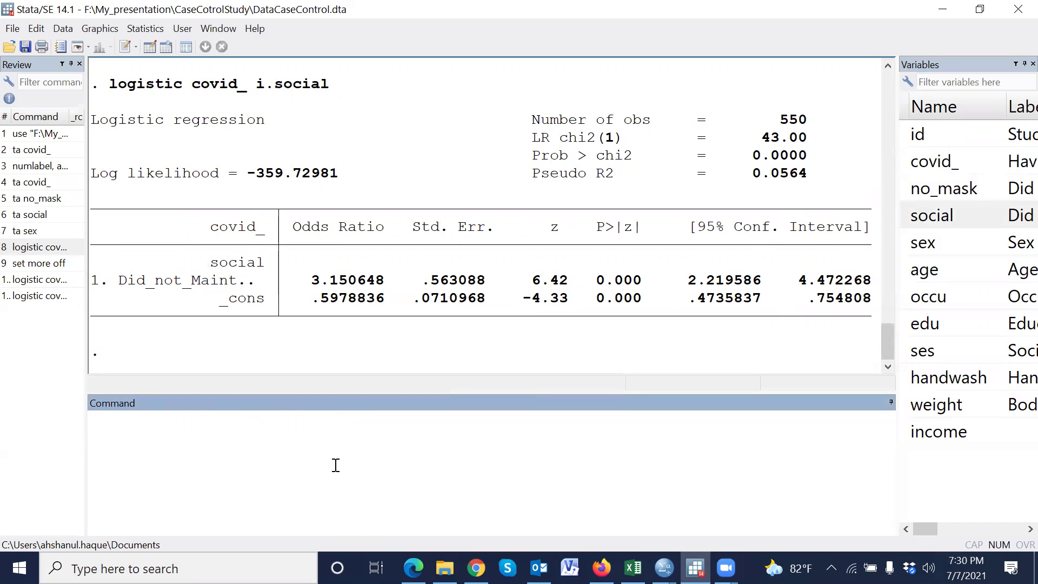
- Fit logistic covid_ i.sex (odds ratio .7581578) and browse the dataset
left_click(54, 296)
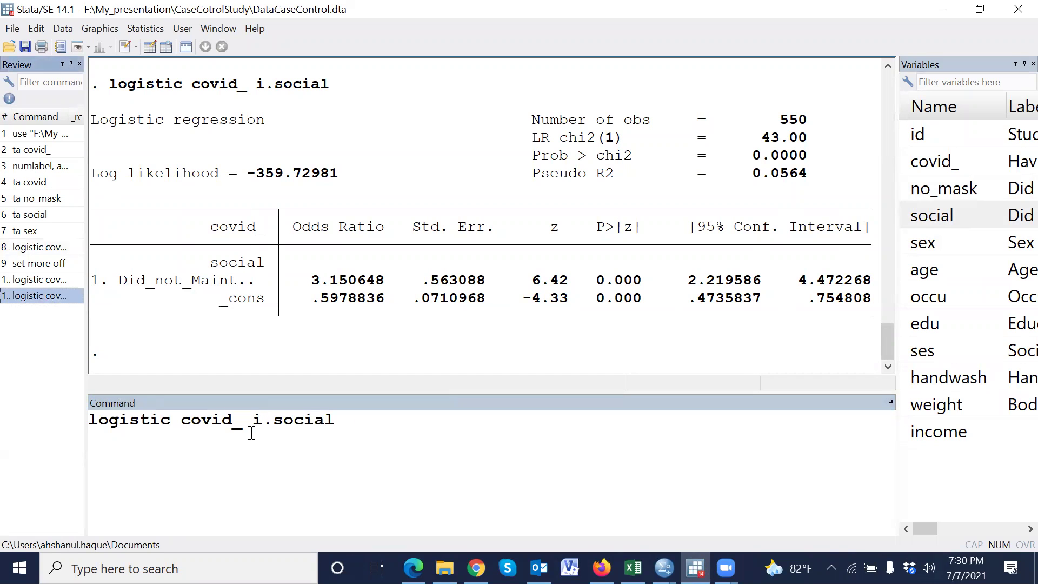
left_click_drag(260, 425, 338, 424)
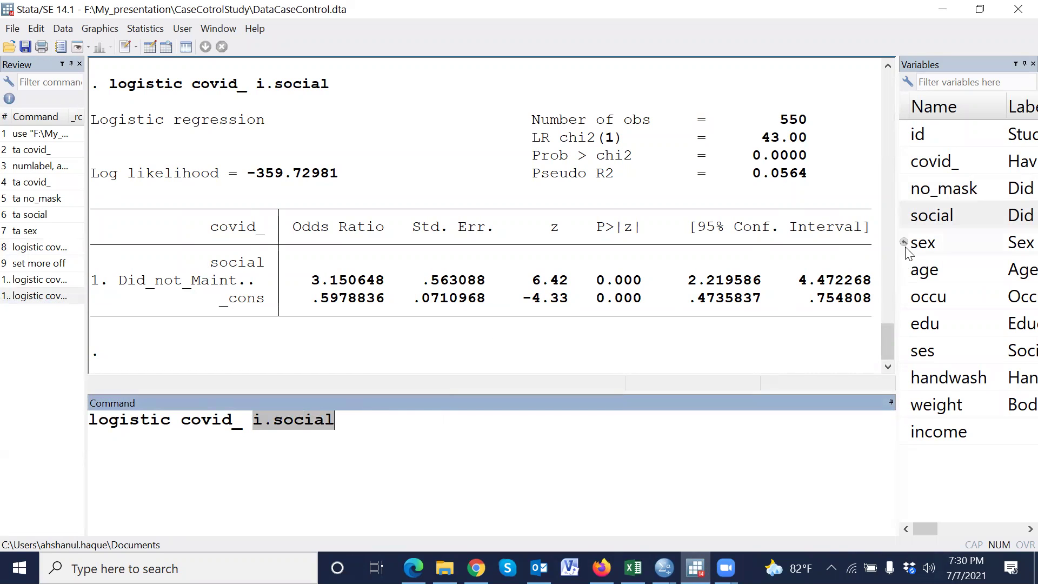
left_click(908, 246)
left_click(908, 246)
left_click(257, 424)
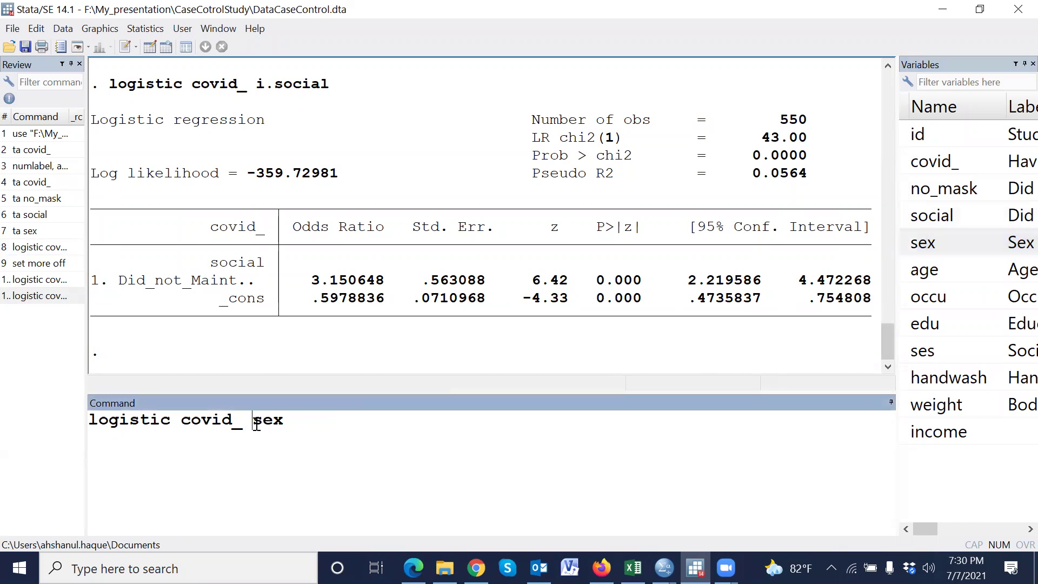
type("i.")
key("Return")
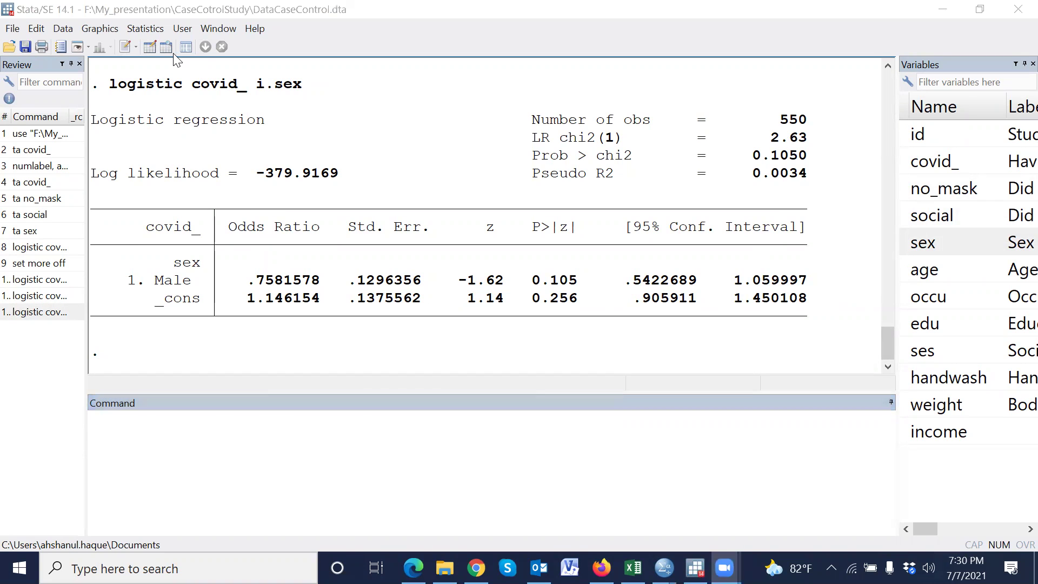
left_click(151, 46)
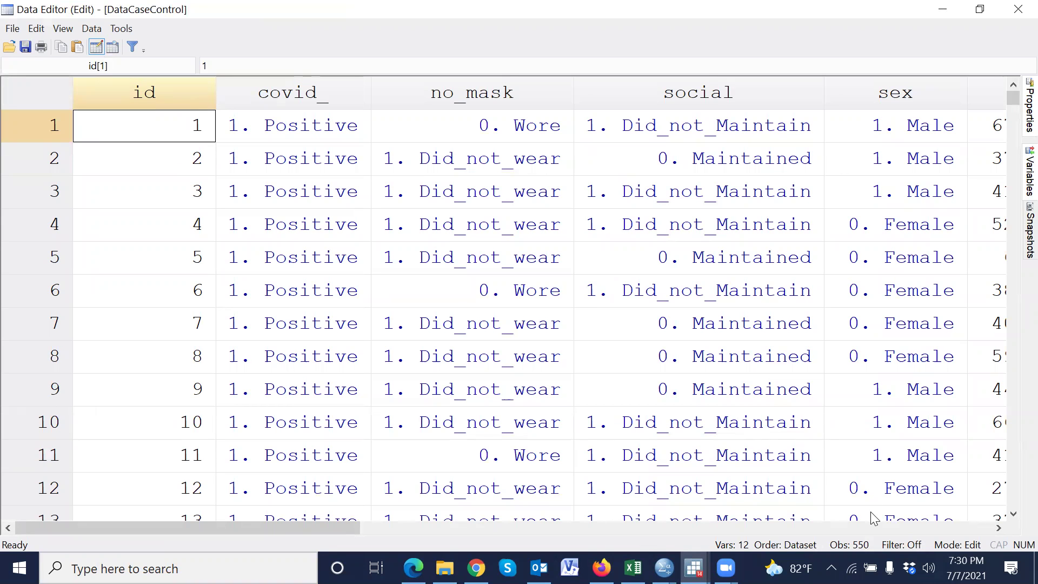
left_click(998, 528)
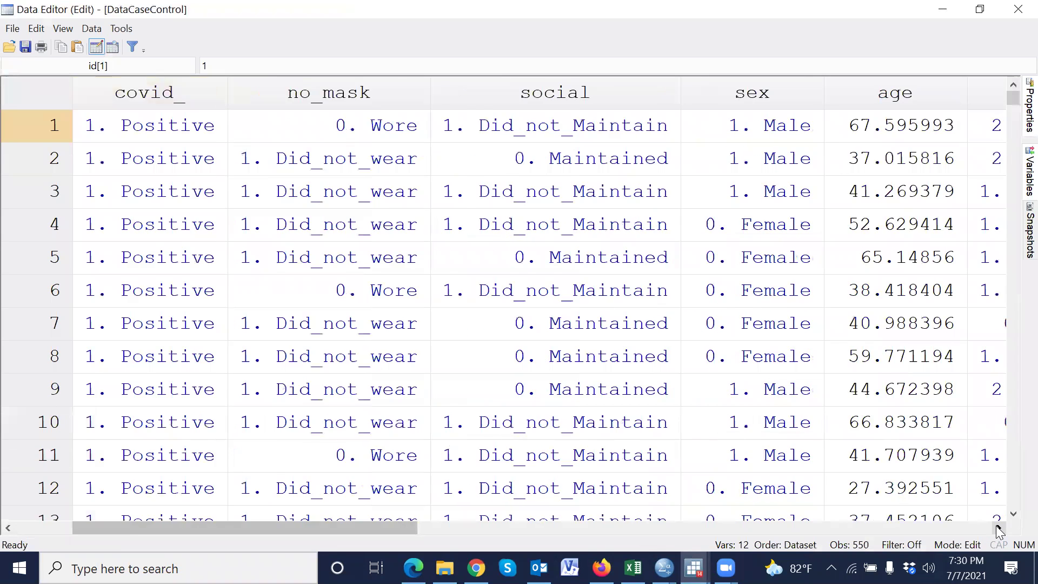
left_click(998, 528)
left_click(998, 529)
left_click(999, 529)
left_click(998, 529)
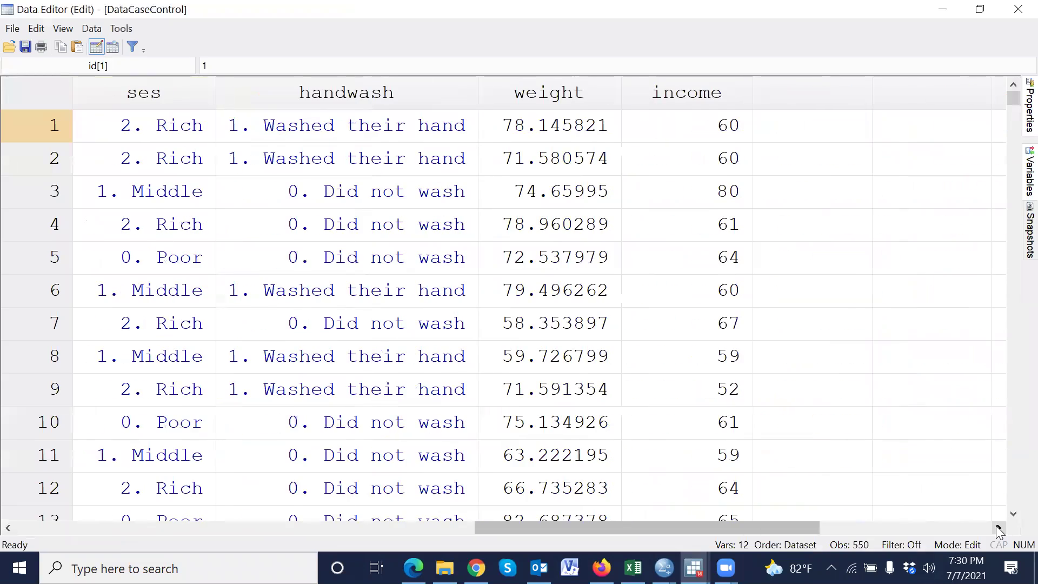
left_click(999, 528)
left_click(998, 528)
scroll(919, 528, "left", 3)
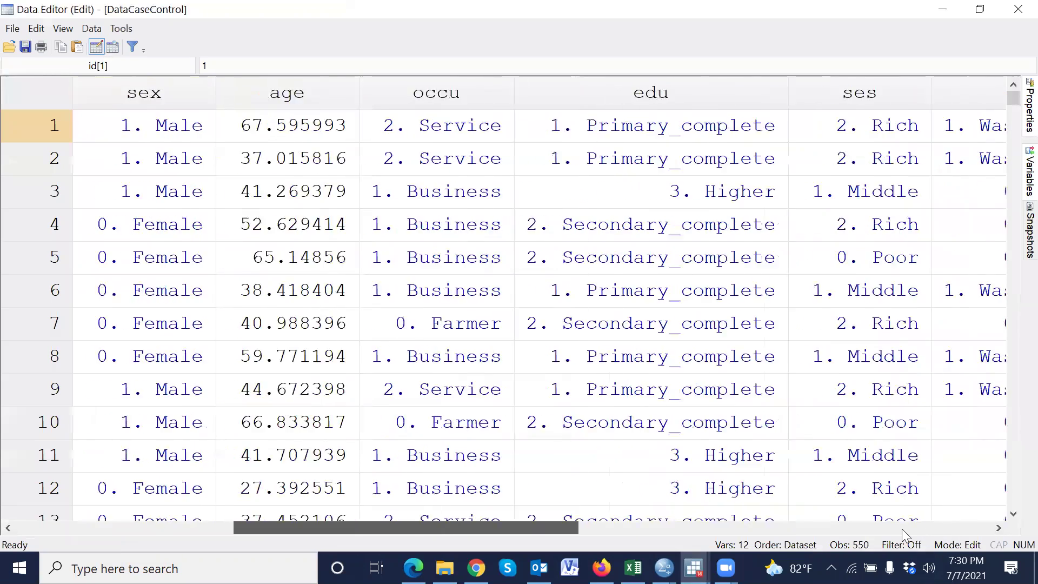
left_click(902, 530)
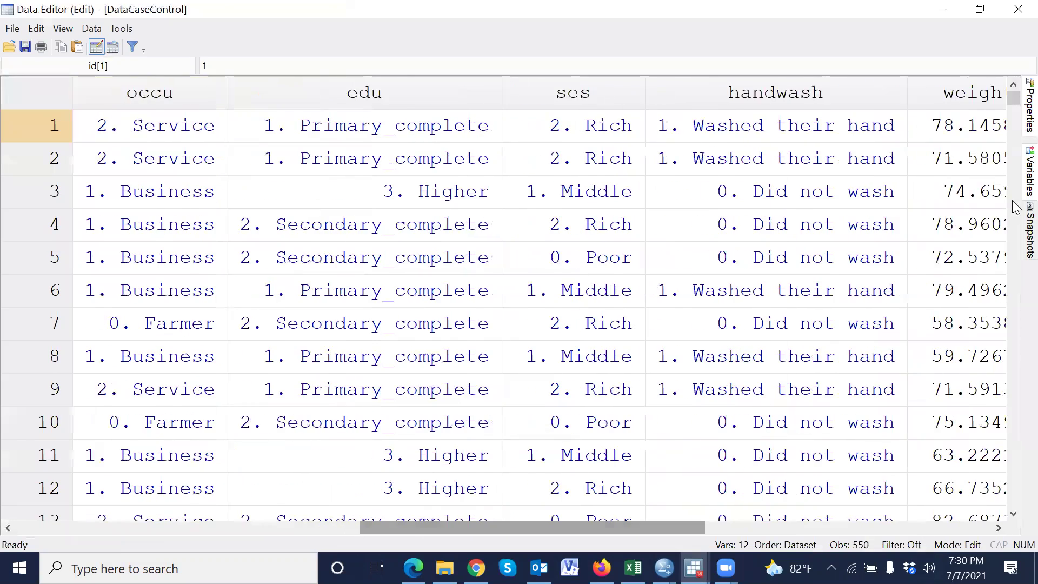
left_click(1019, 9)
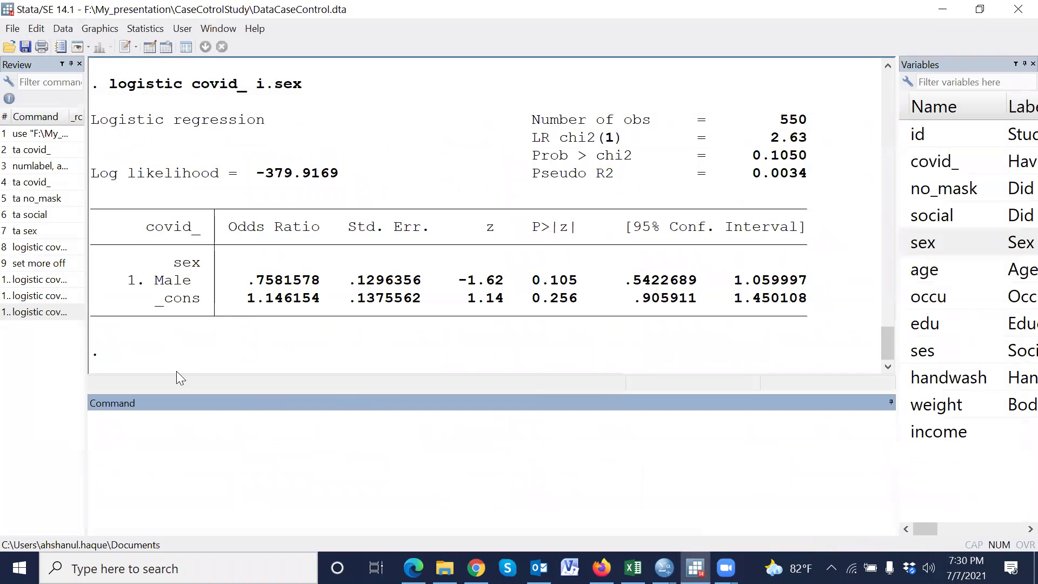
- Fit logistic covid_ age by editing the recalled sex regression
left_click(34, 312)
left_click(258, 426)
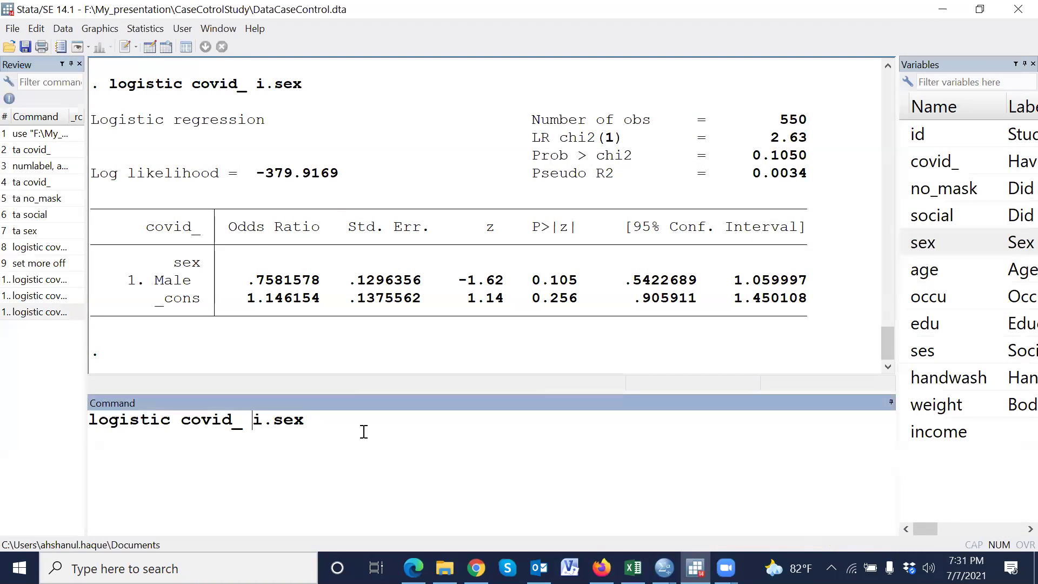
key("shift+End")
key("Delete")
left_click(907, 270)
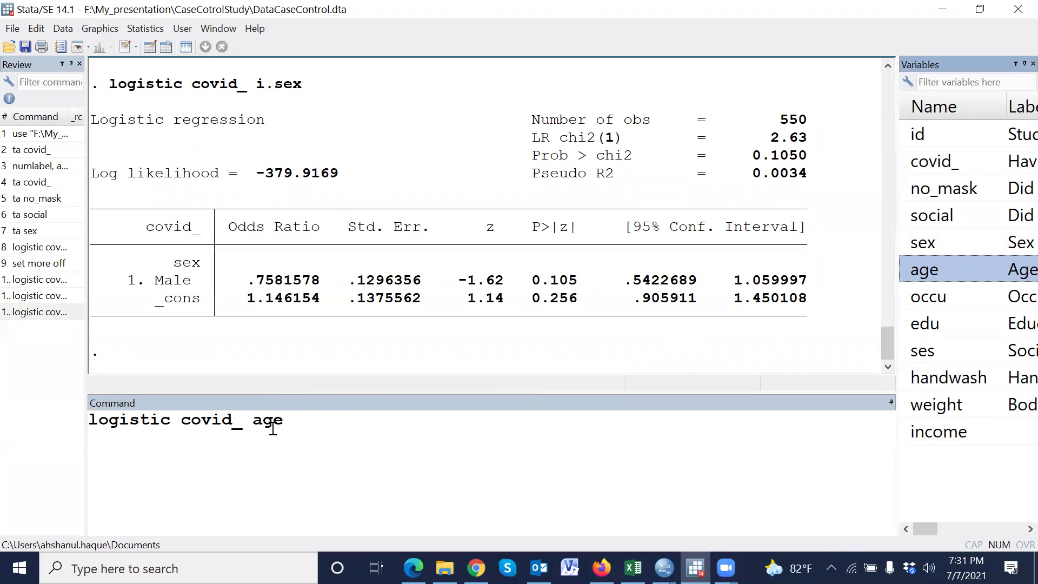
left_click(330, 422)
key("Return")
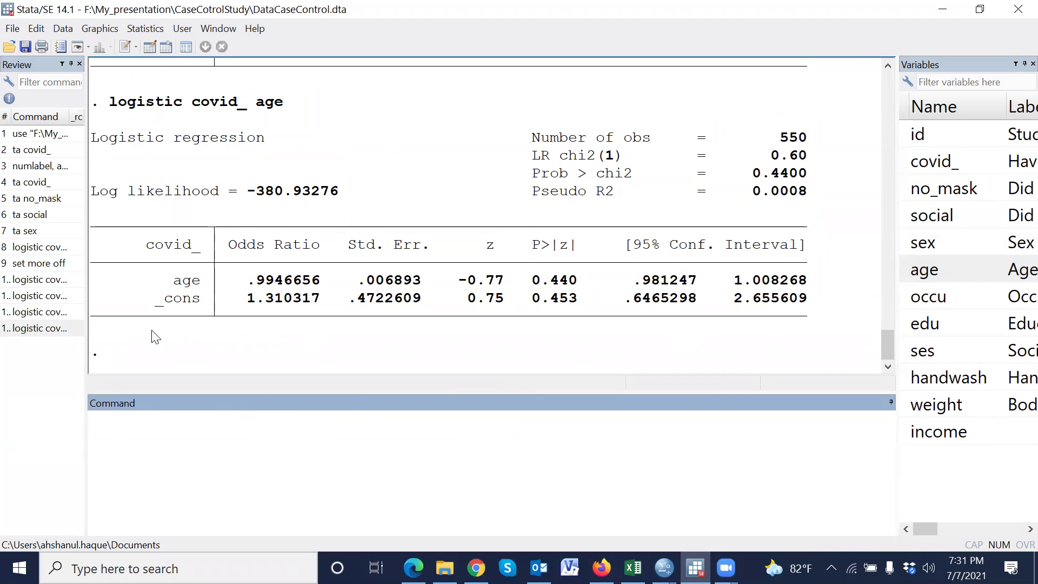
- Swap age for weight, rerun (odds ratio 1.157608), and highlight weight in the output
left_click(62, 332)
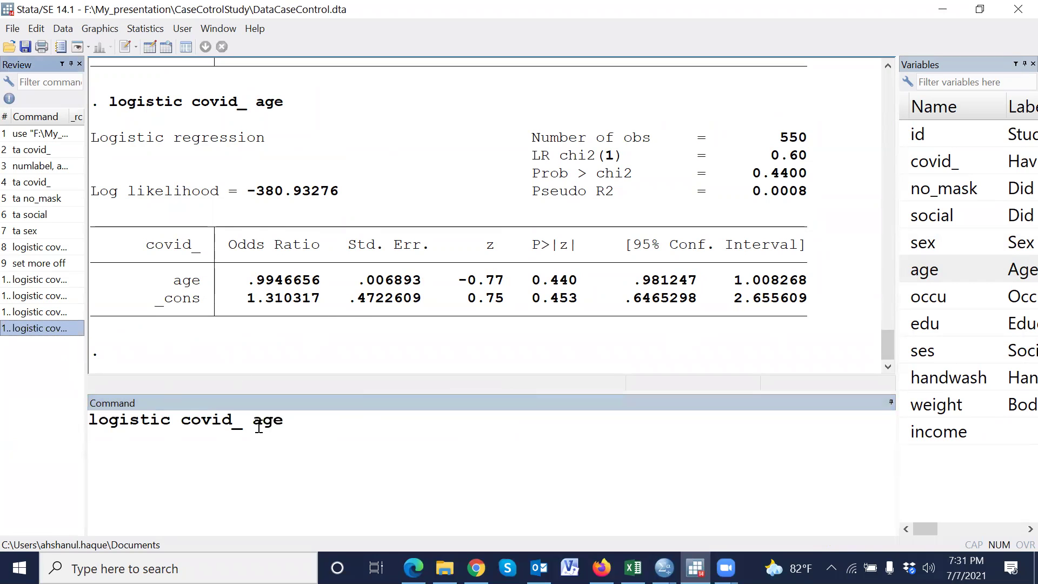
double_click(259, 427)
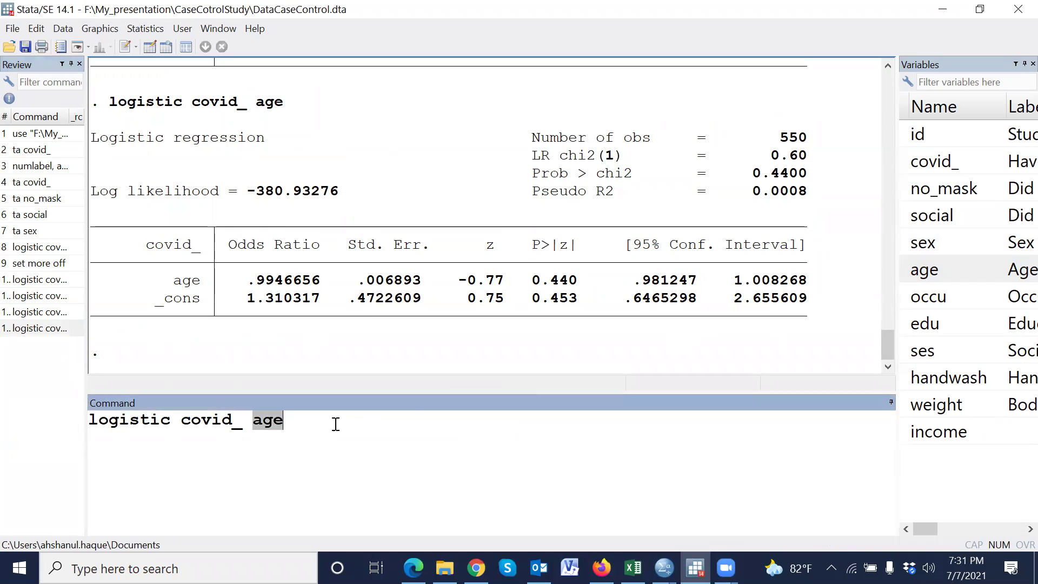
left_click(913, 408)
key("Return")
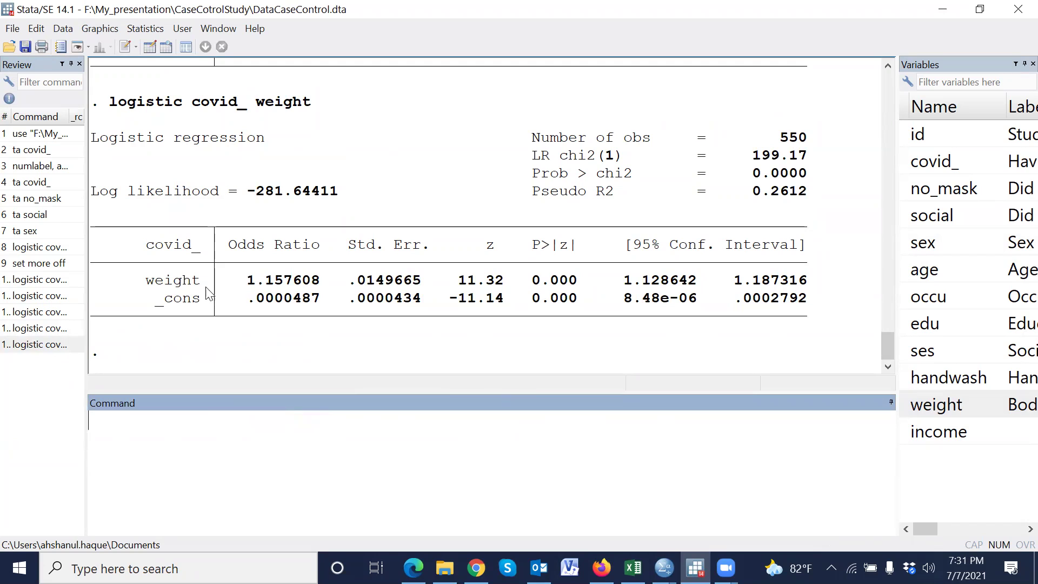
left_click_drag(146, 282, 194, 282)
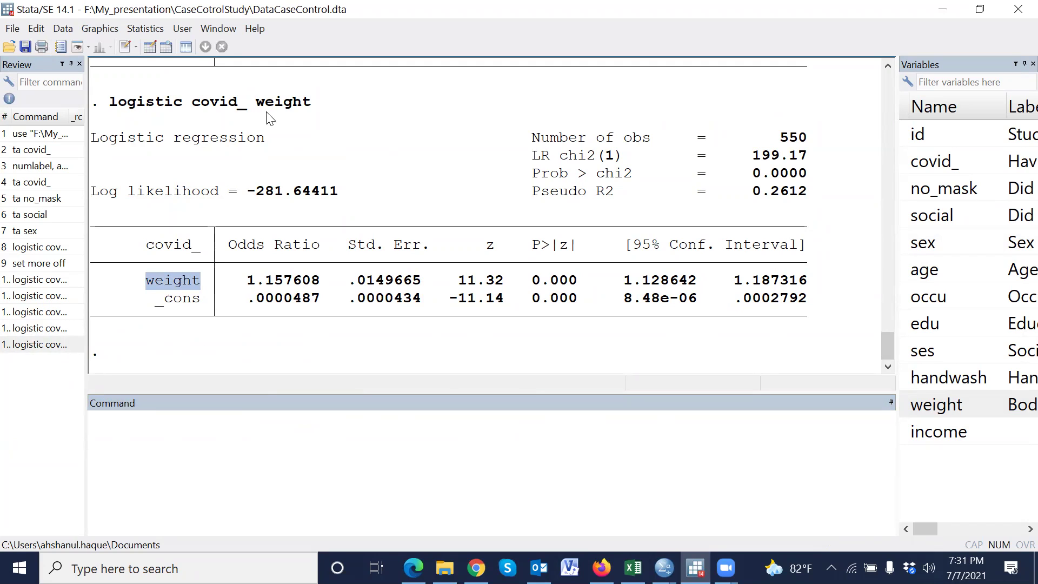
left_click_drag(255, 107, 317, 107)
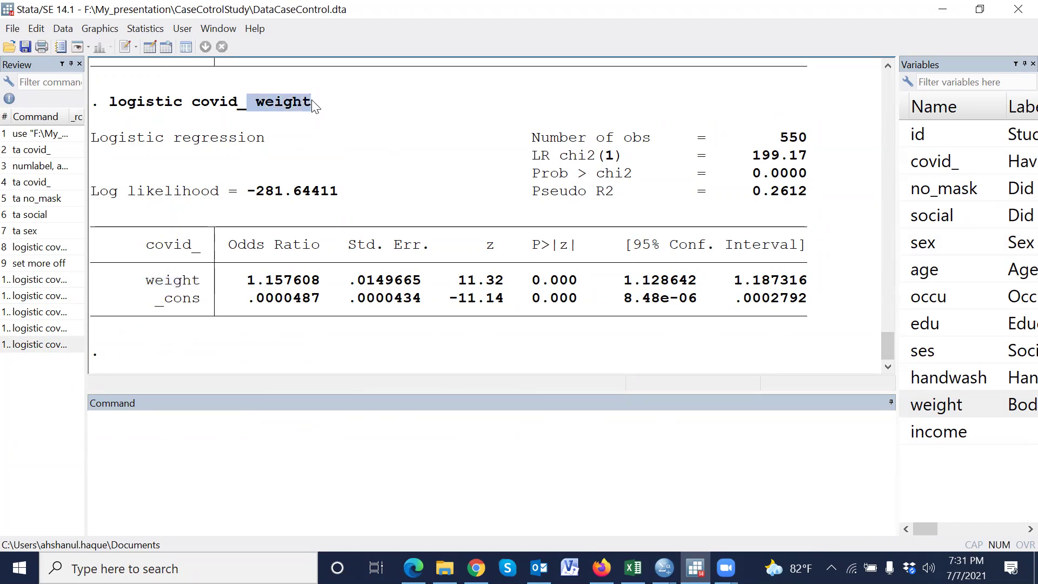
left_click(305, 120)
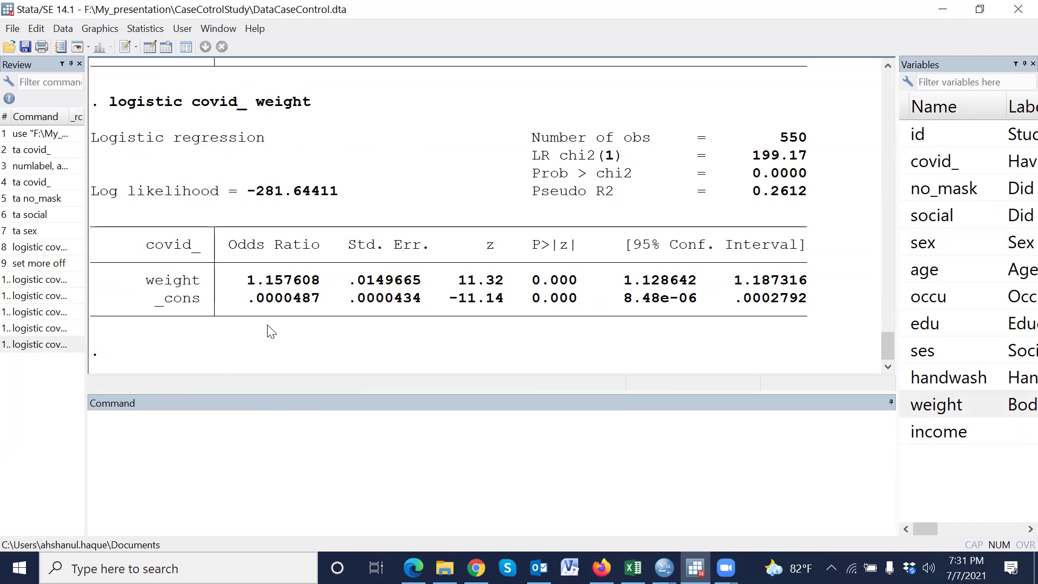
- Show the frequency table of education level with tab edu
scroll(318, 327, "up", 15)
scroll(319, 327, "down", 5)
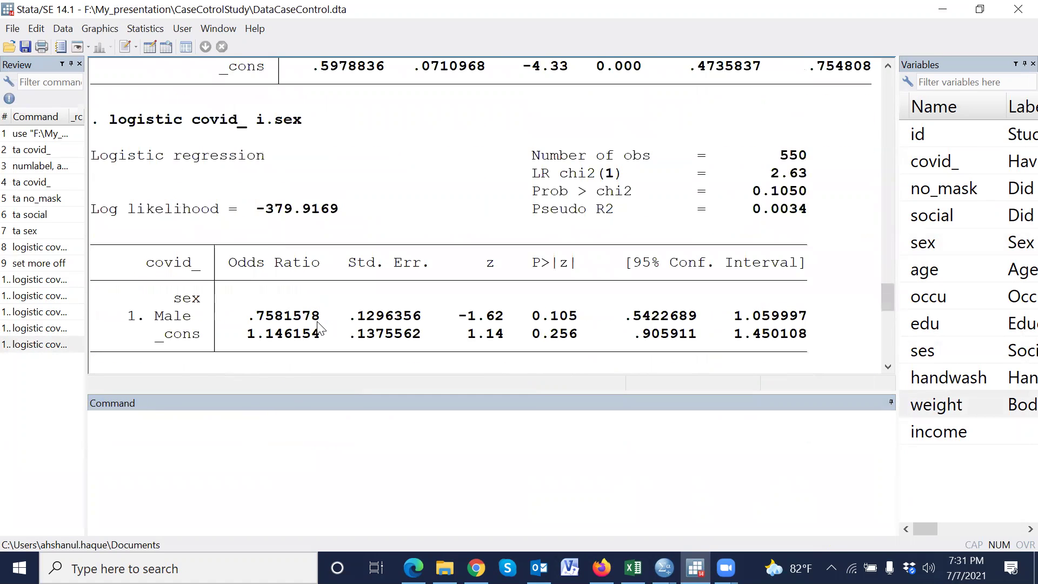
scroll(318, 327, "down", 10)
left_click(317, 427)
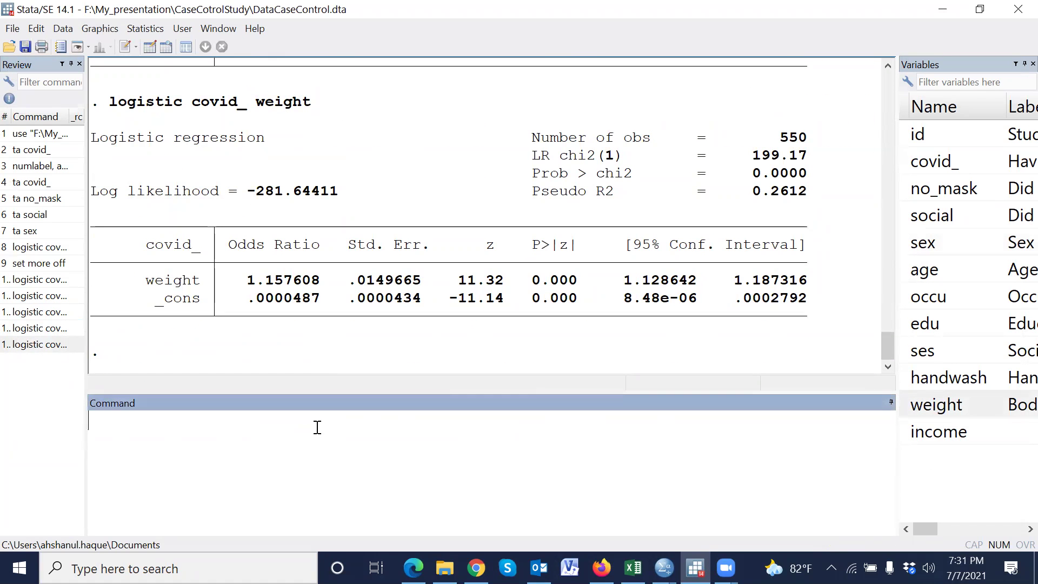
type("tab")
double_click(903, 323)
key("Return")
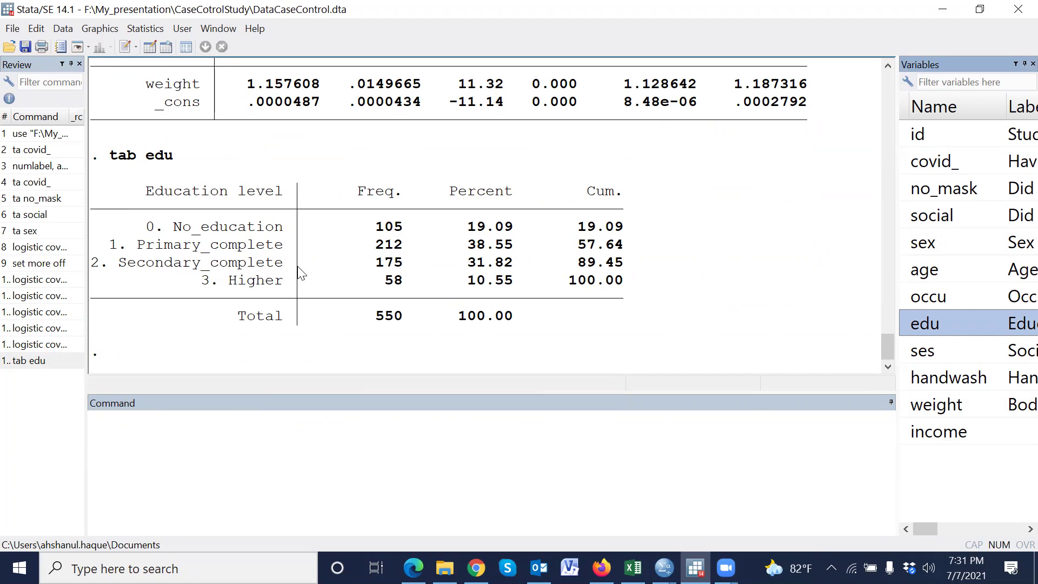
- Fit logistic covid_ i.edu, giving odds ratios 1.706349, 4.335938 and 12
left_click(64, 345)
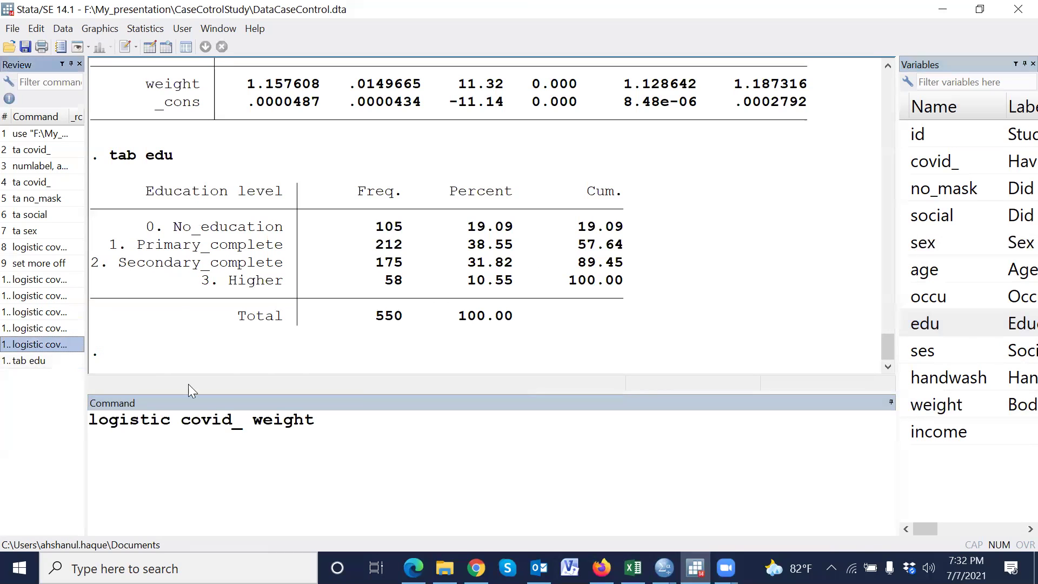
double_click(271, 420)
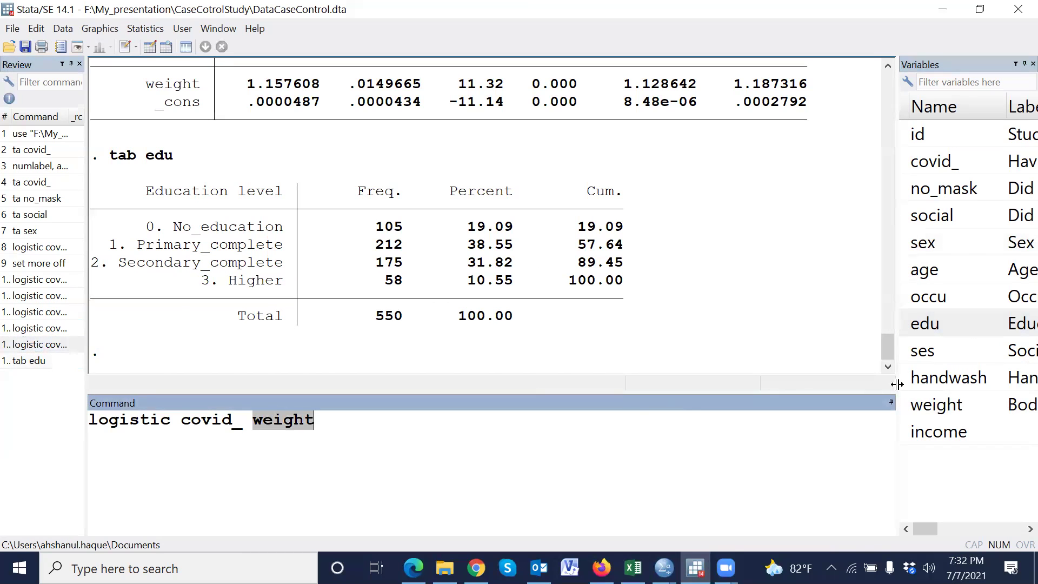
left_click(906, 327)
left_click(252, 421)
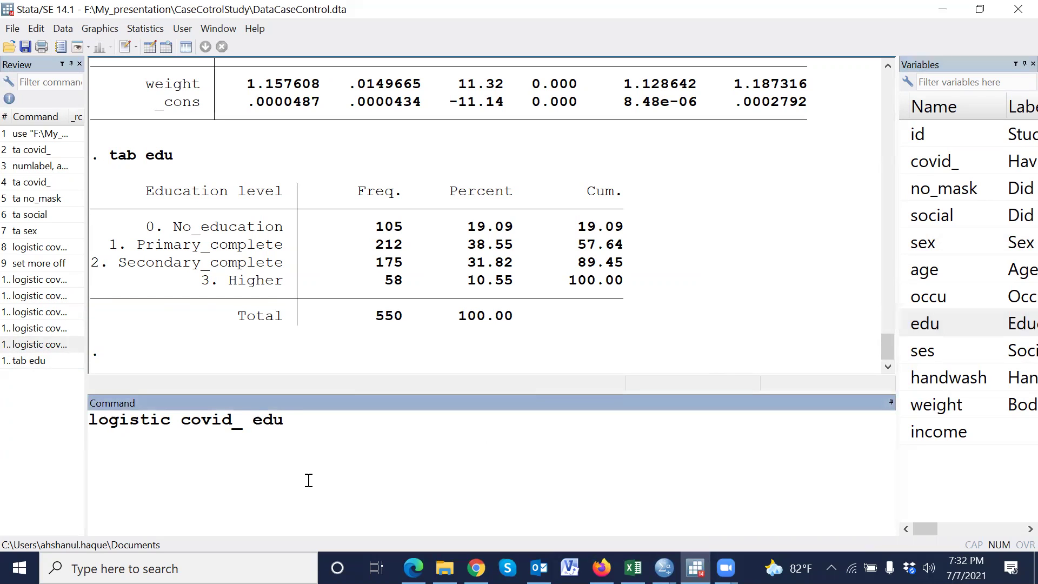
type("i.")
key("Return")
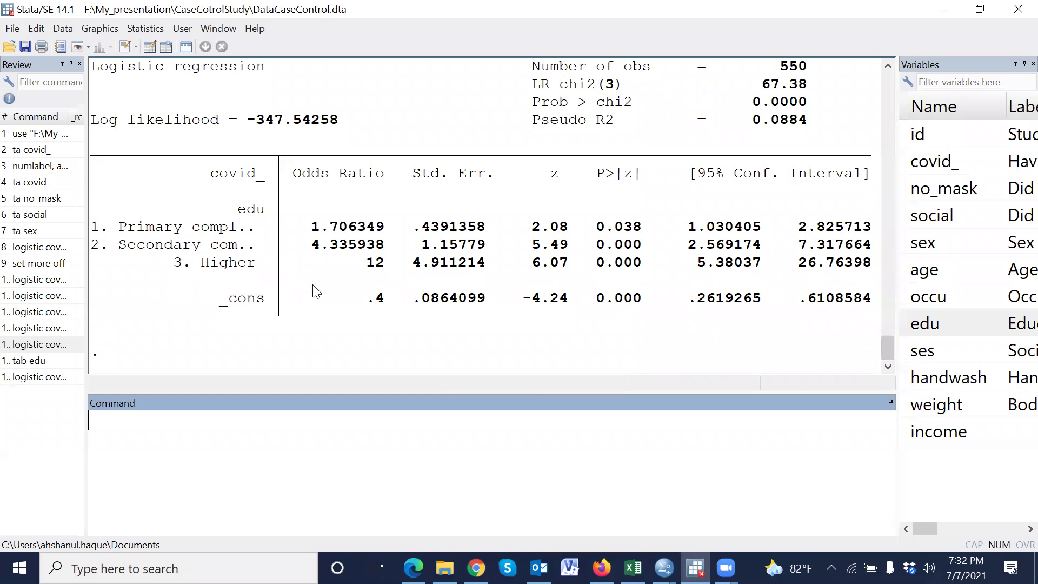
key("ctrl+2")
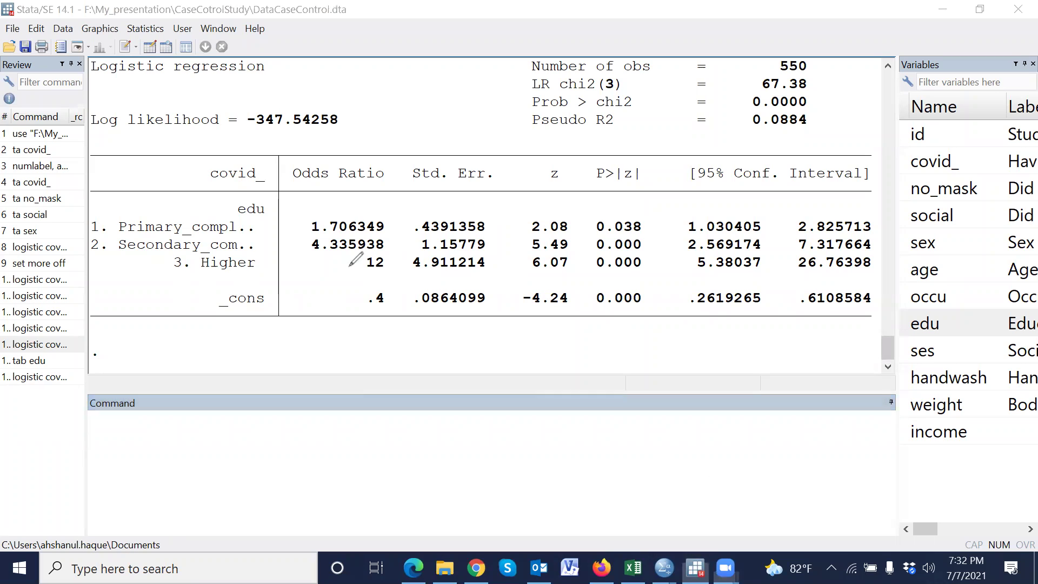
mouse_move(349, 267)
left_mouse_down()
mouse_move(363, 283)
mouse_move(406, 245)
left_mouse_up()
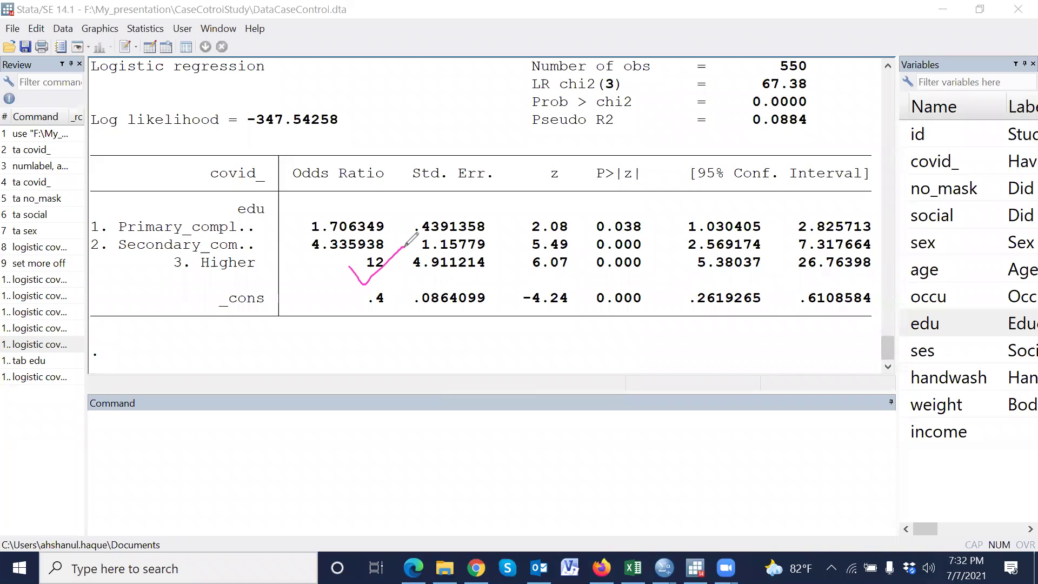
mouse_move(294, 248)
left_mouse_down()
mouse_move(316, 261)
mouse_move(363, 229)
left_mouse_up()
left_click_drag(297, 222, 359, 226)
left_click_drag(292, 248, 306, 247)
mouse_move(83, 245)
left_mouse_down()
mouse_move(213, 233)
mouse_move(261, 249)
mouse_move(130, 257)
mouse_move(97, 256)
mouse_move(91, 234)
left_mouse_up()
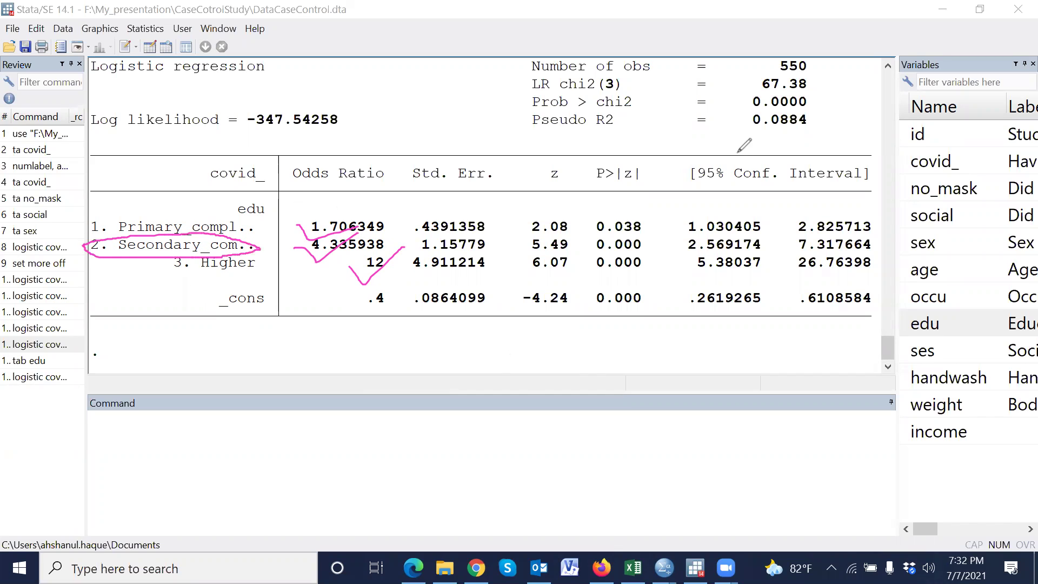
key("e")
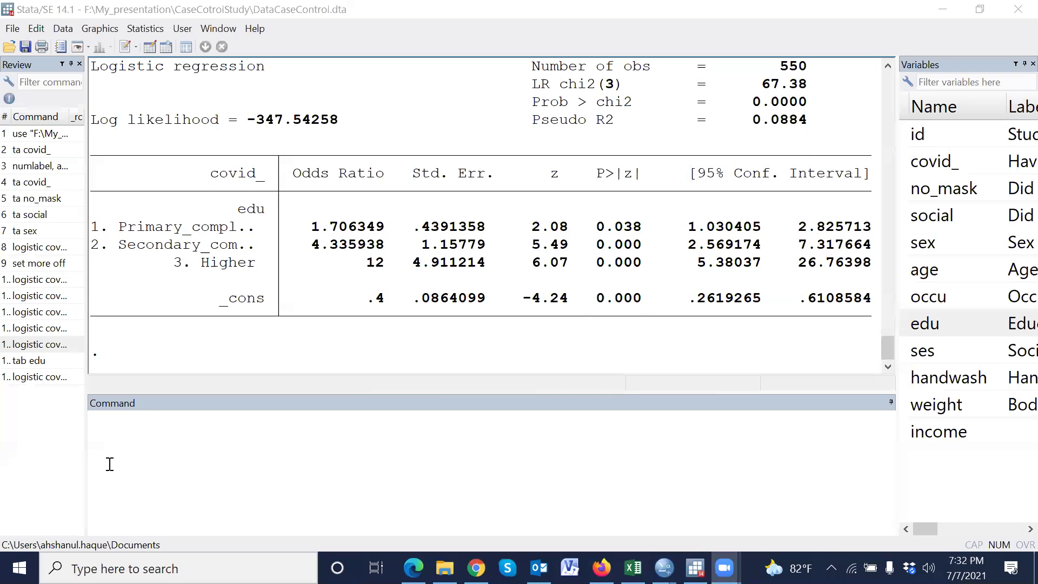
- Change i.edu to ib2.edu and rerun, giving Higher an odds ratio of 2.767568
left_click(43, 377)
left_click(263, 421)
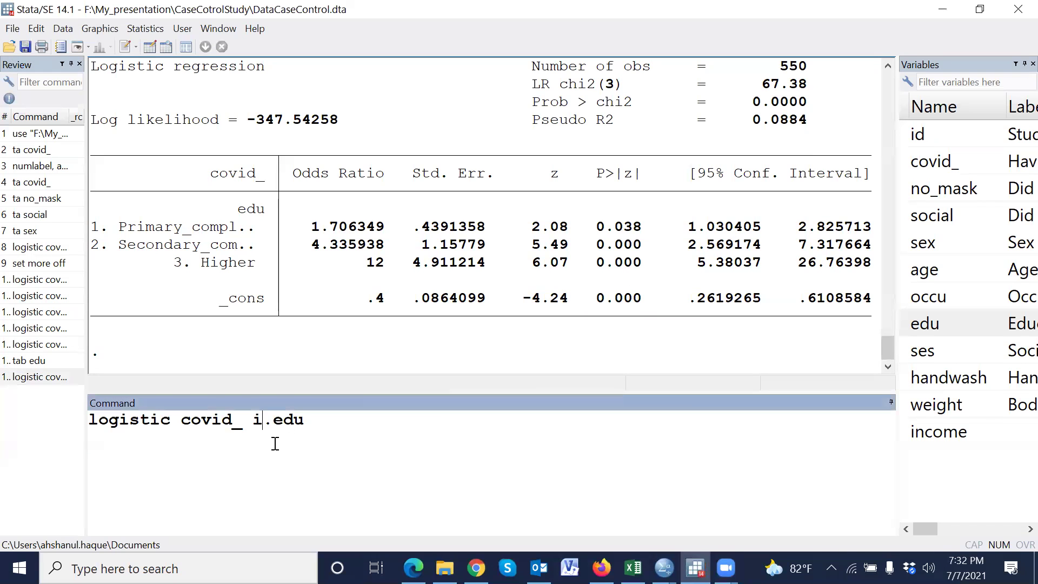
type("b2")
key("Return")
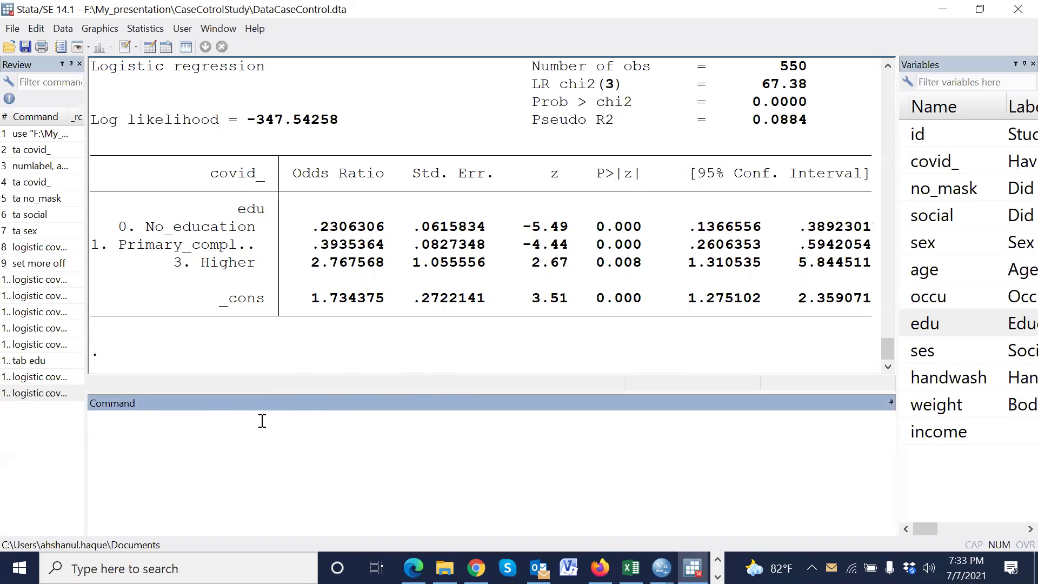
- Recall the earlier no_mask logistic command and append i.social, i.sex and age
left_click(67, 279)
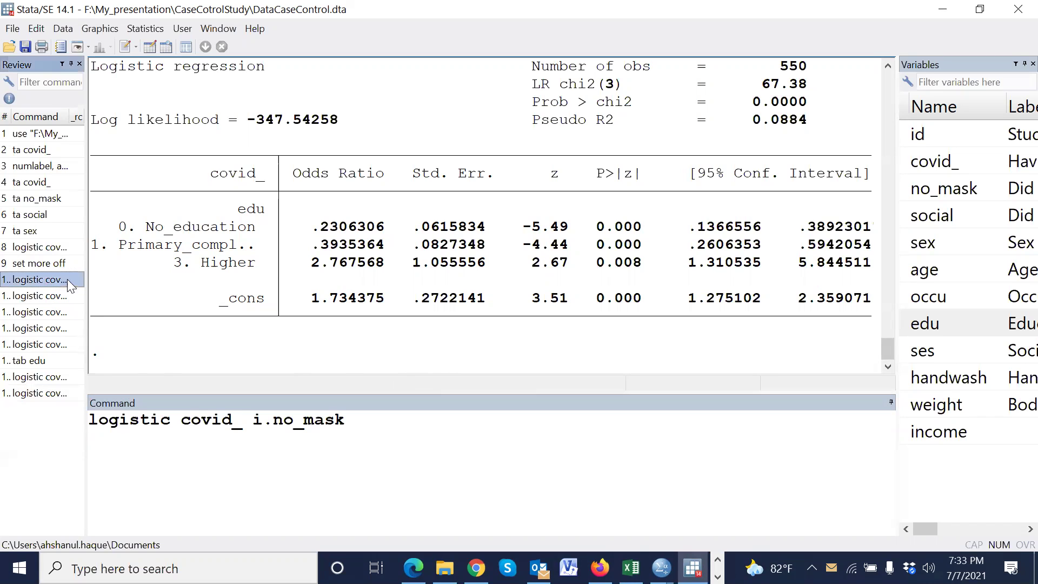
left_click(366, 434)
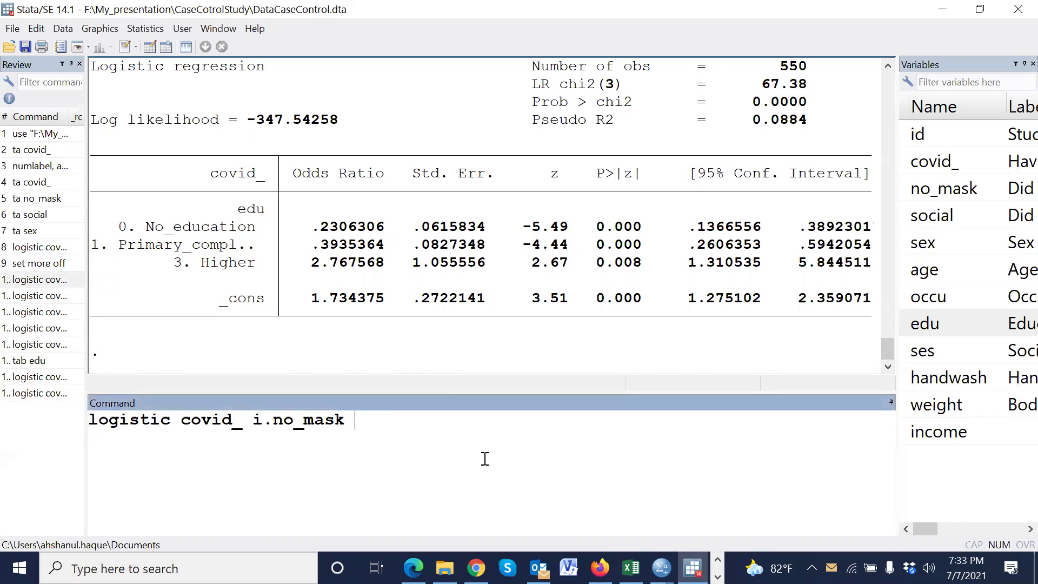
double_click(907, 216)
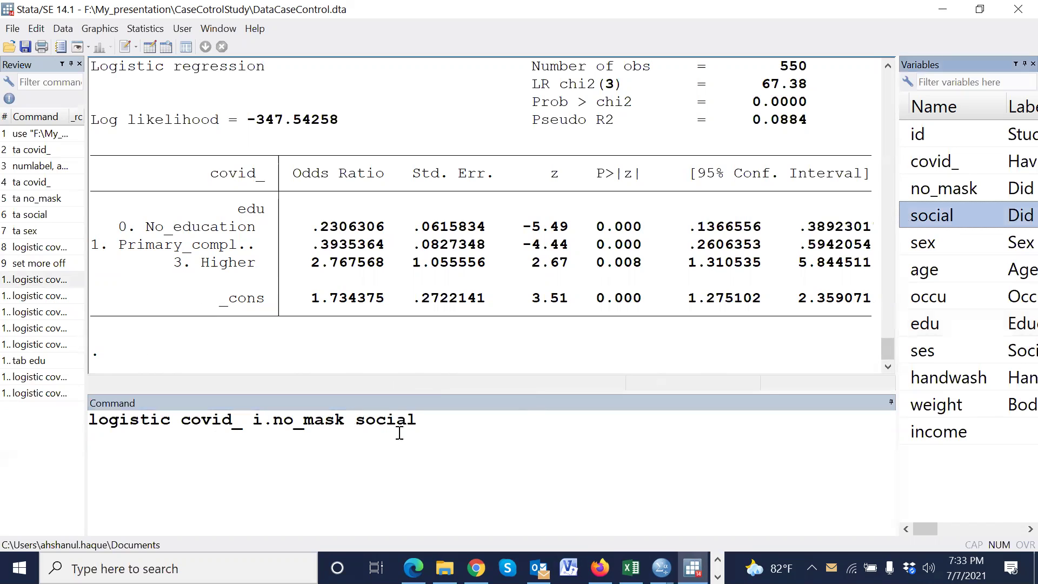
left_click(356, 421)
type("i.")
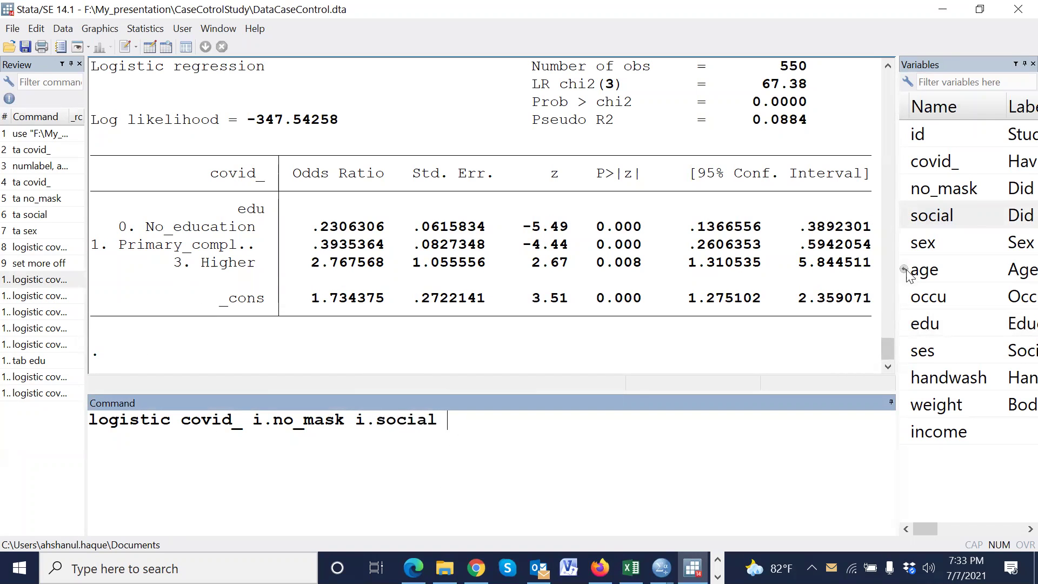
double_click(923, 242)
left_click(449, 421)
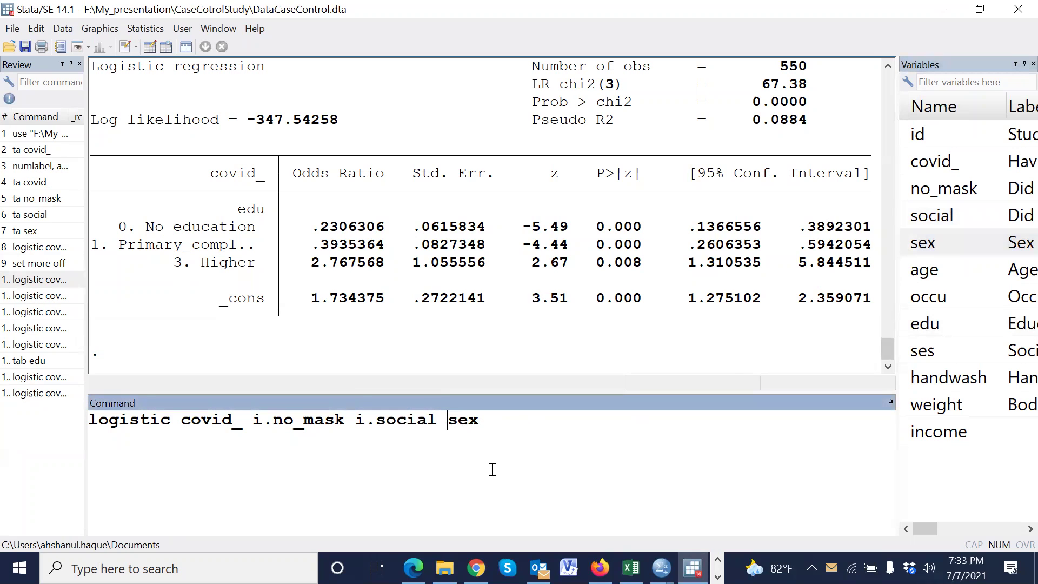
type("i.")
double_click(917, 271)
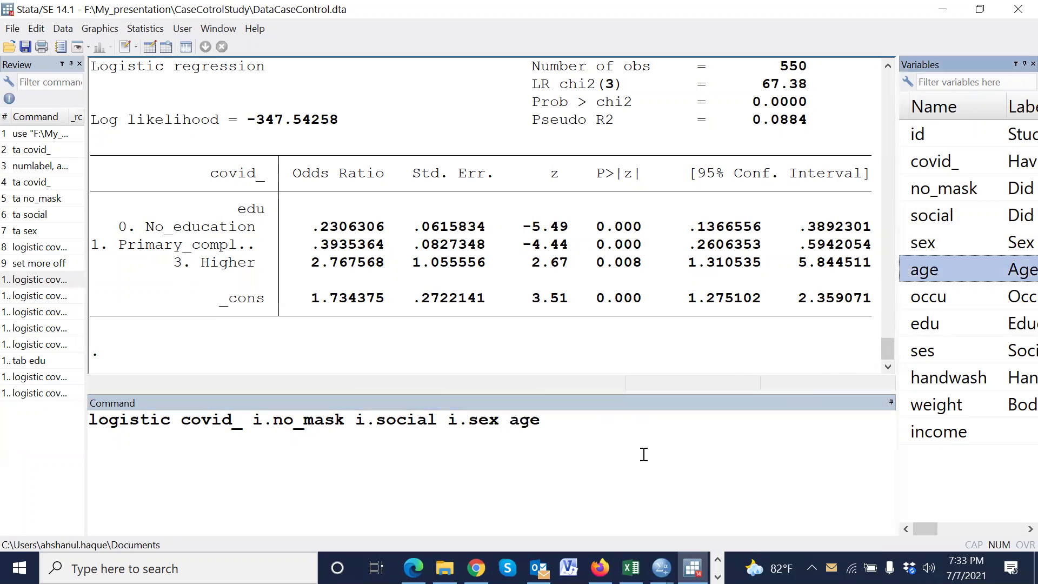
left_click(566, 422)
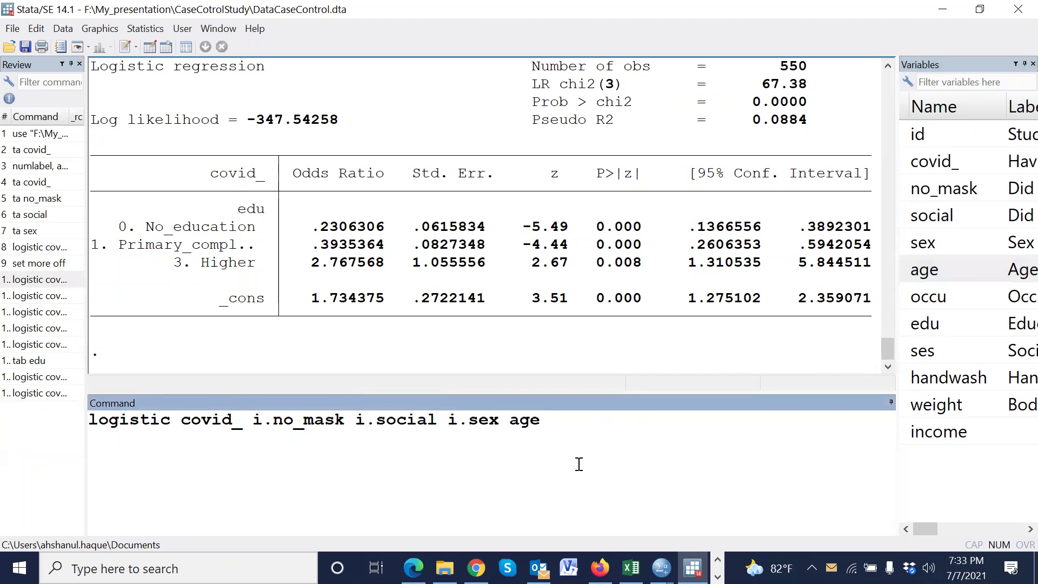
- Add i.occu, i.edu and i.ses to the command, removing the stray space before edu
double_click(906, 298)
left_click(553, 423)
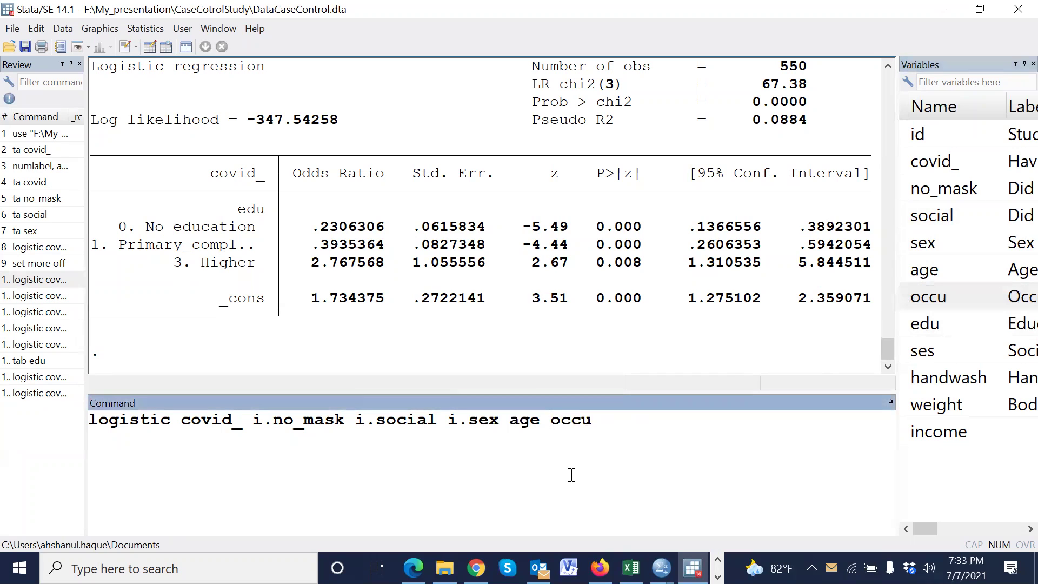
type("i.")
double_click(903, 323)
left_click(626, 415)
type("i.")
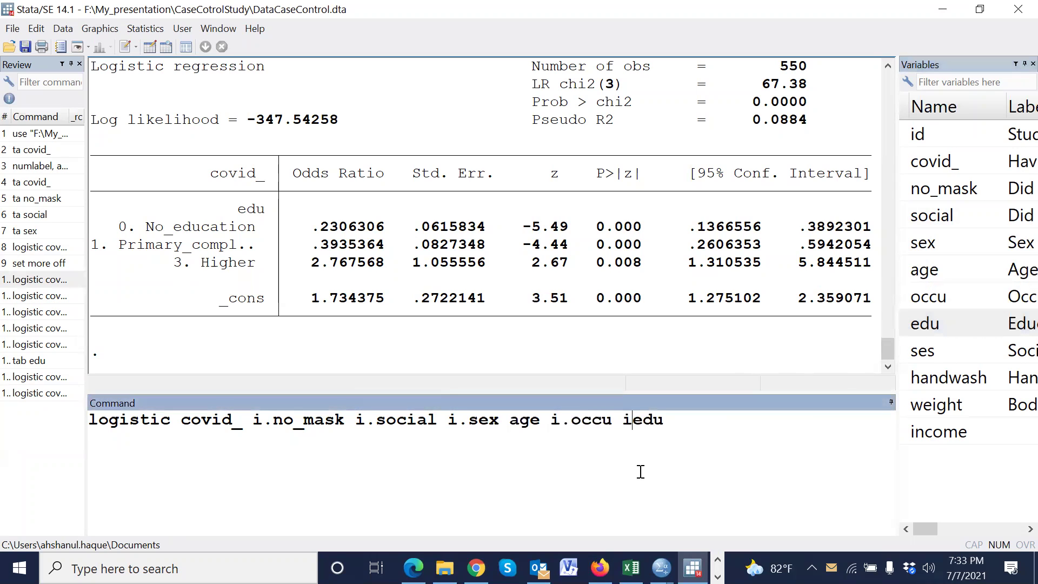
double_click(910, 353)
left_click(688, 422)
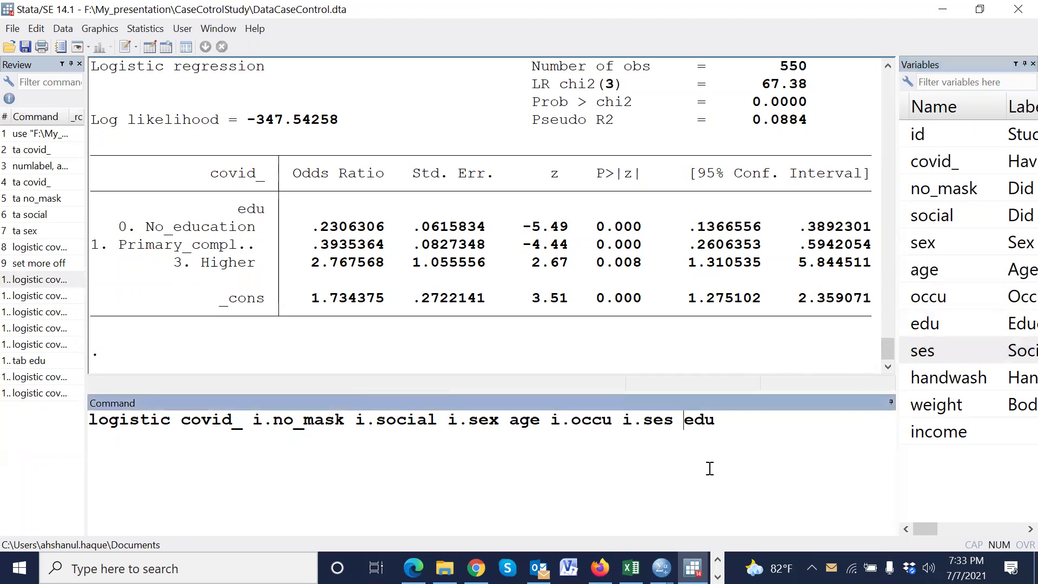
type("i.")
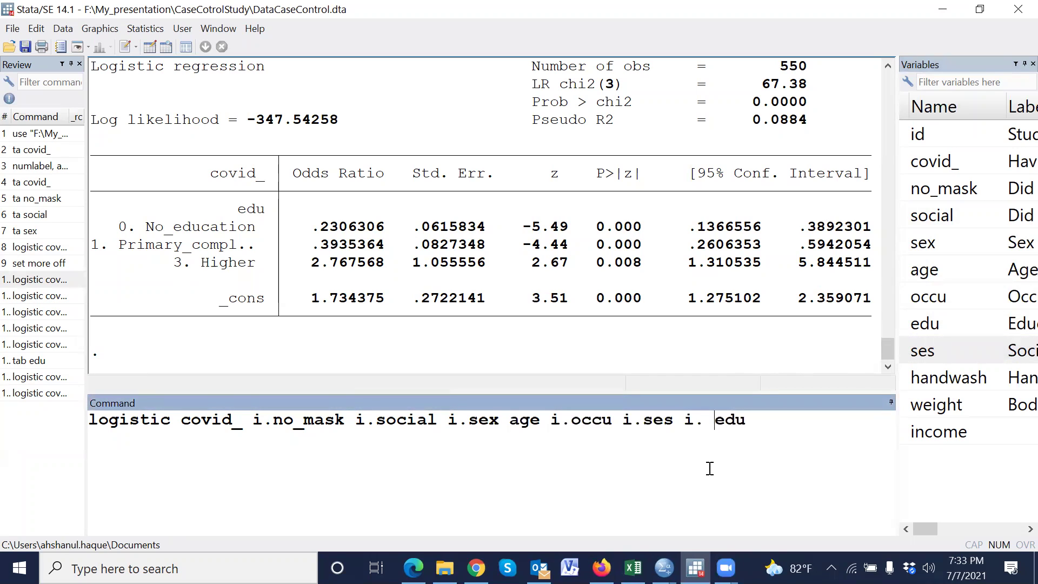
key("BackSpace")
- Remove the misplaced handwash term, then append i.handwash, weight and income at the end
left_click(920, 377)
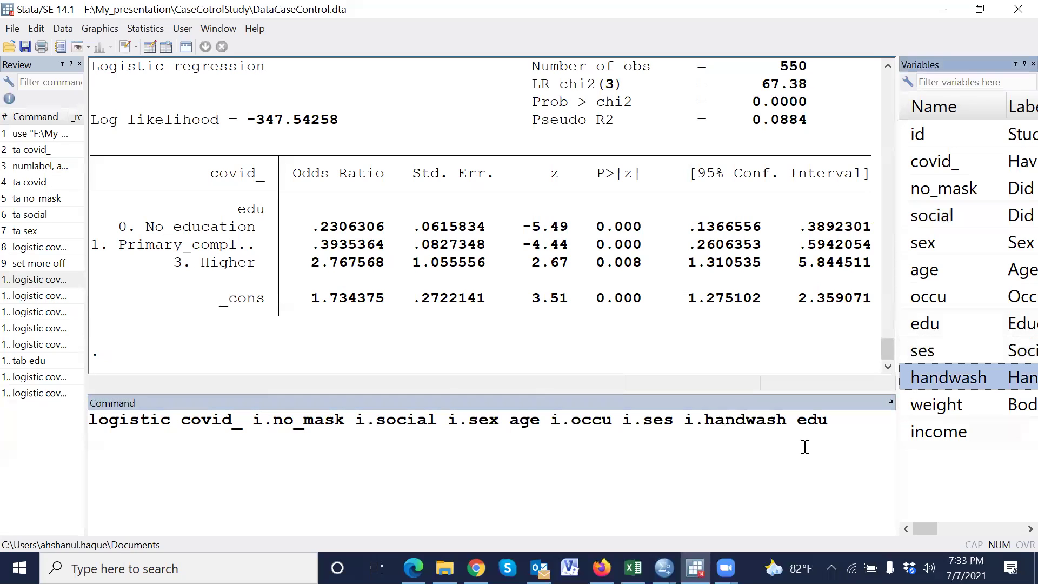
left_click_drag(788, 421, 710, 428)
key("BackSpace")
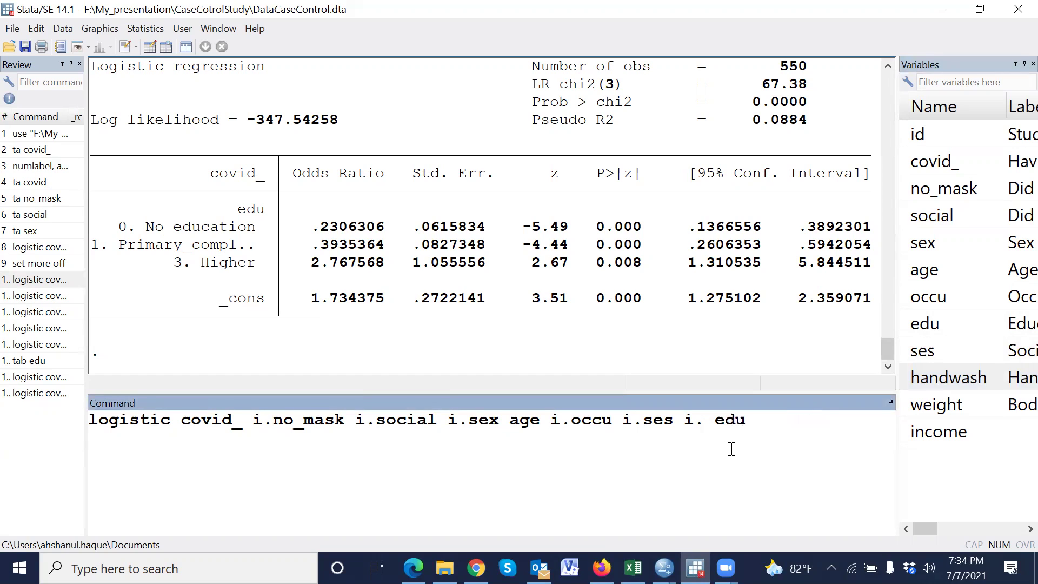
key("Delete")
left_click(760, 435)
type("i.handwash")
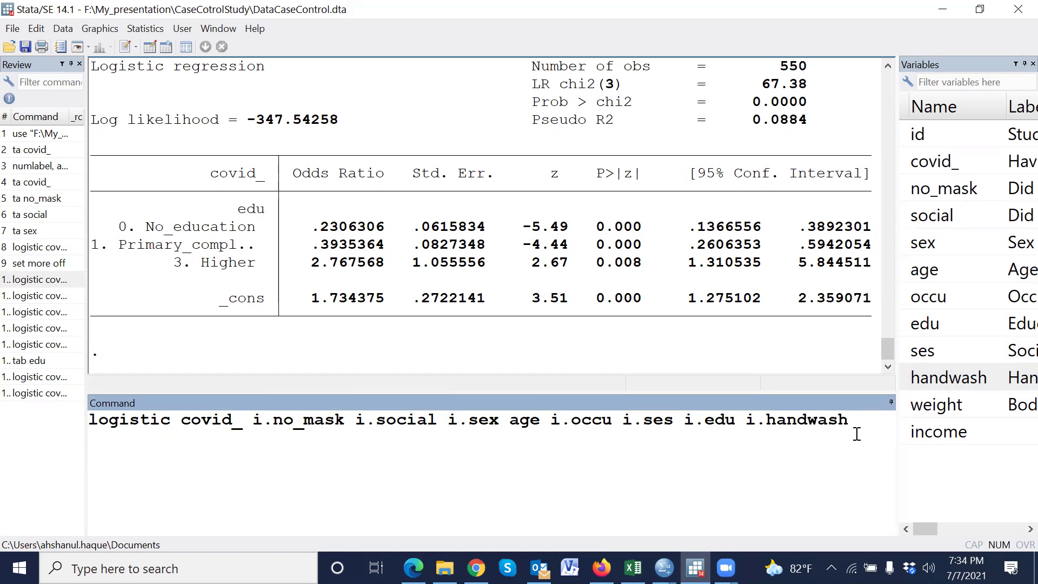
double_click(908, 409)
double_click(905, 437)
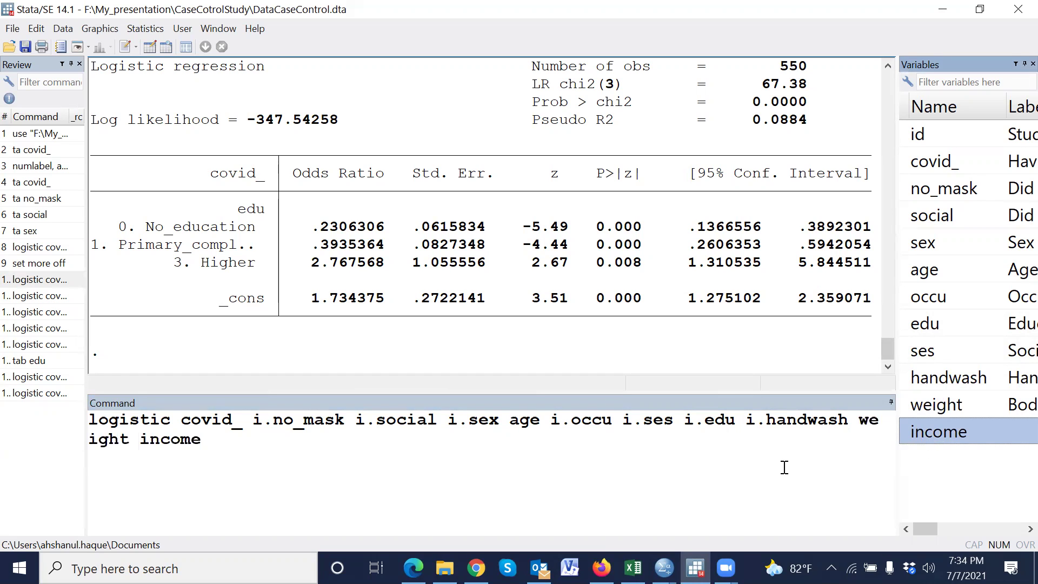
- Run the logistic regression with all ten predictors and scroll through its output
left_click(626, 464)
key("Return")
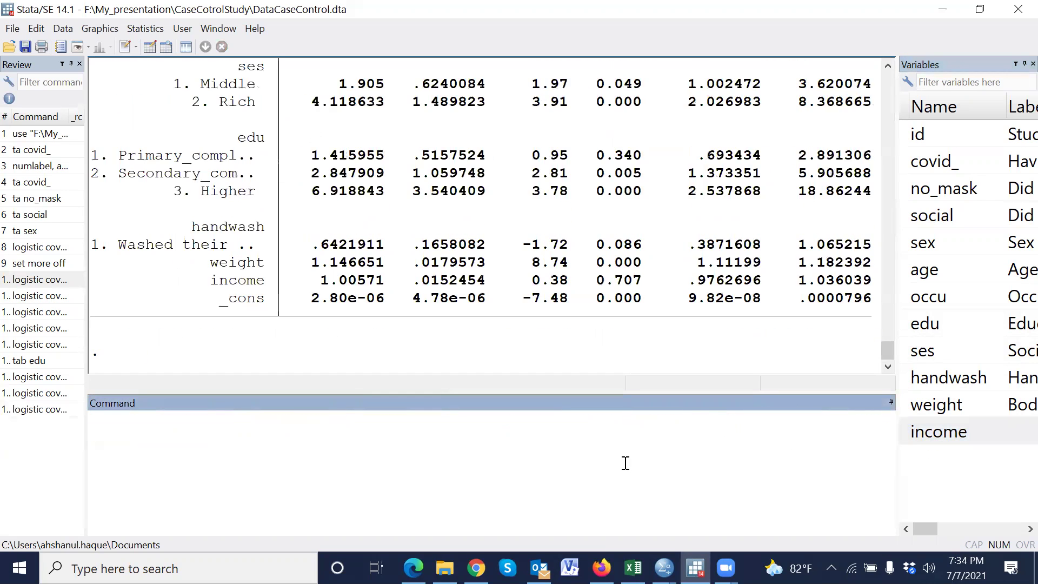
left_click_drag(406, 390, 411, 415)
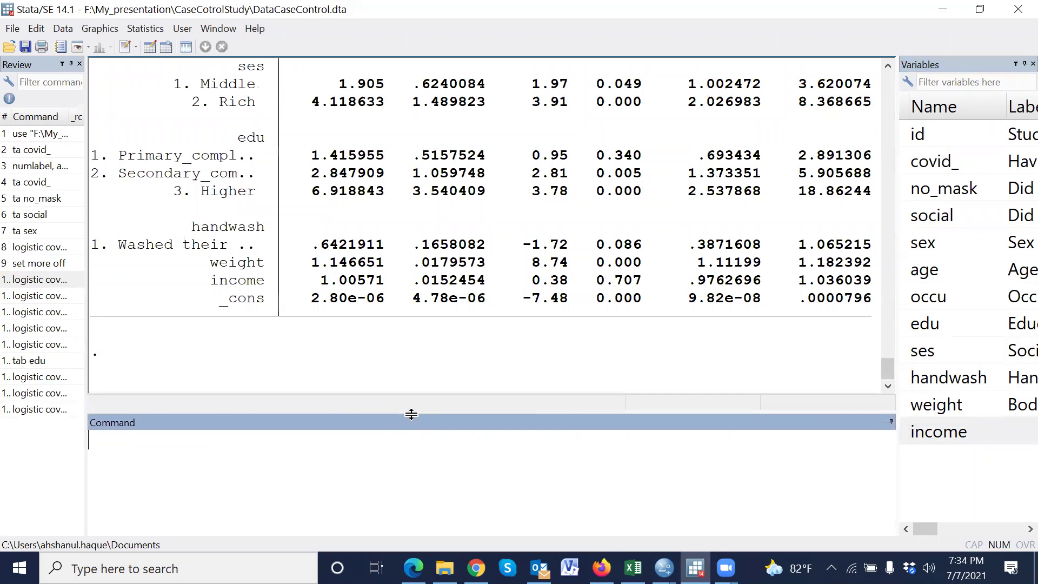
scroll(436, 357, "up", 6)
scroll(436, 357, "up", 2)
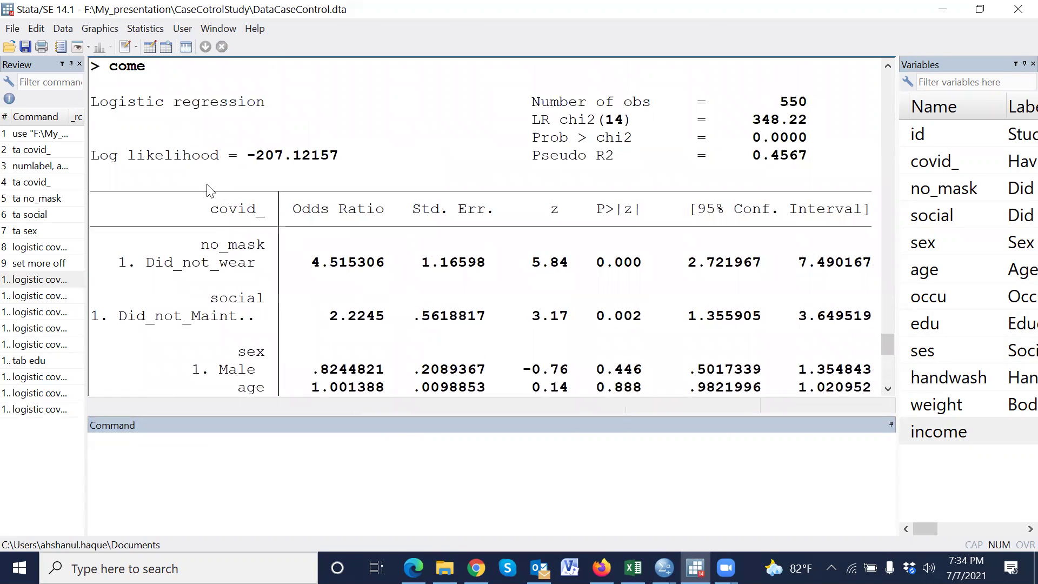
scroll(341, 265, "up", 1)
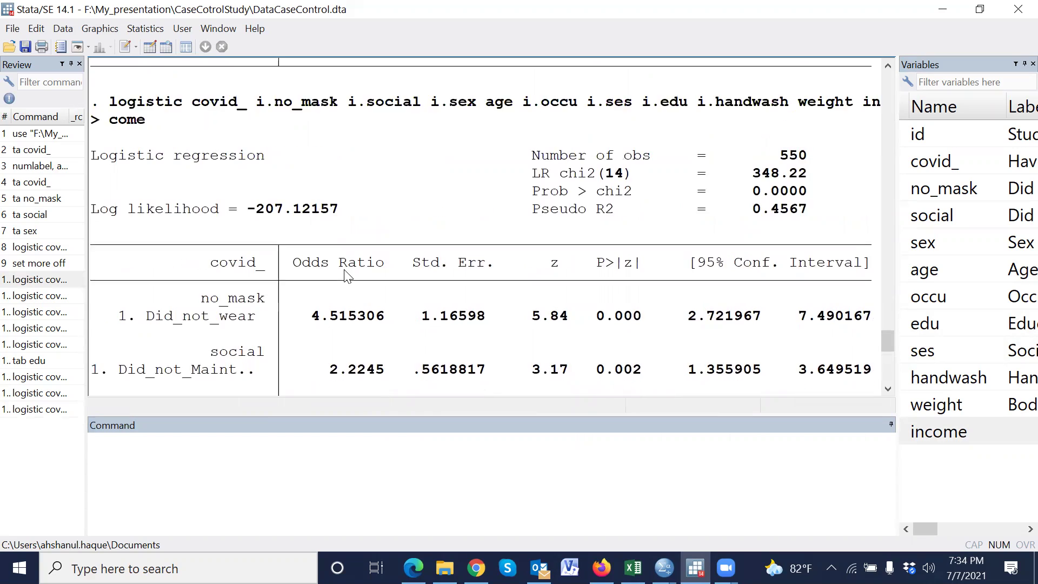
scroll(346, 276, "down", 9)
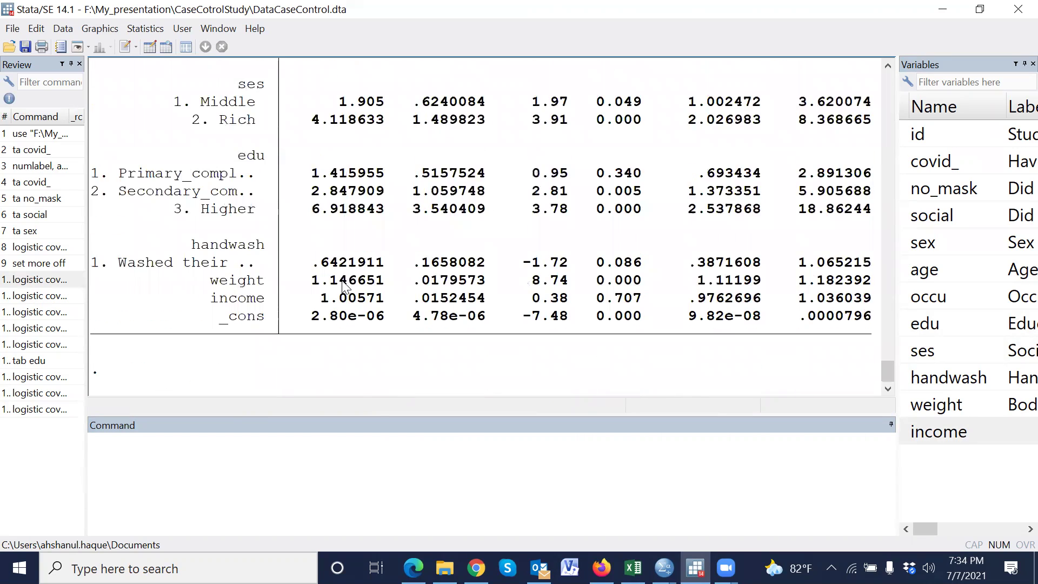
scroll(344, 286, "up", 9)
scroll(345, 287, "down", 8)
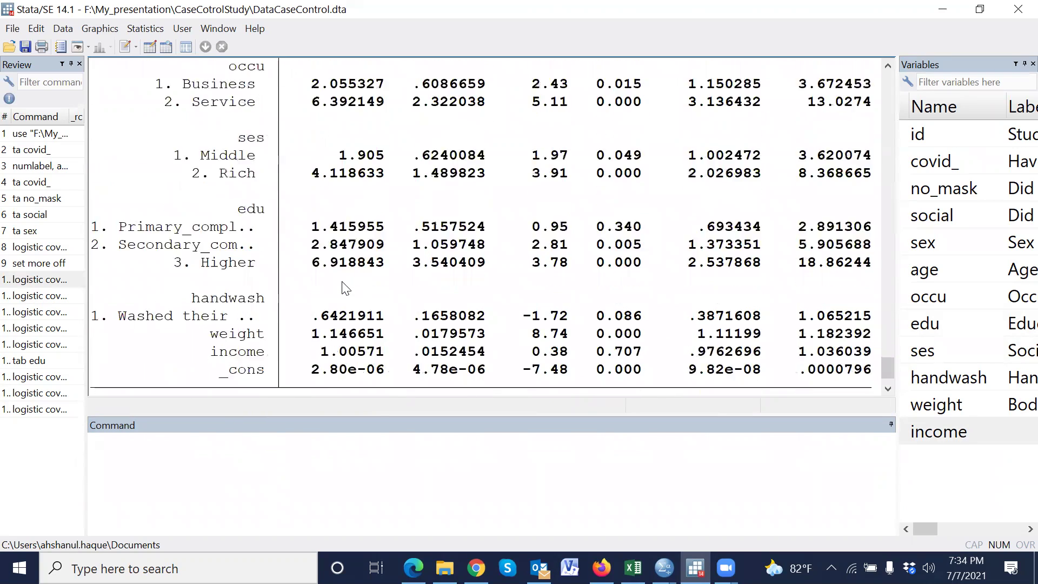
scroll(346, 289, "down", 2)
scroll(346, 286, "up", 8)
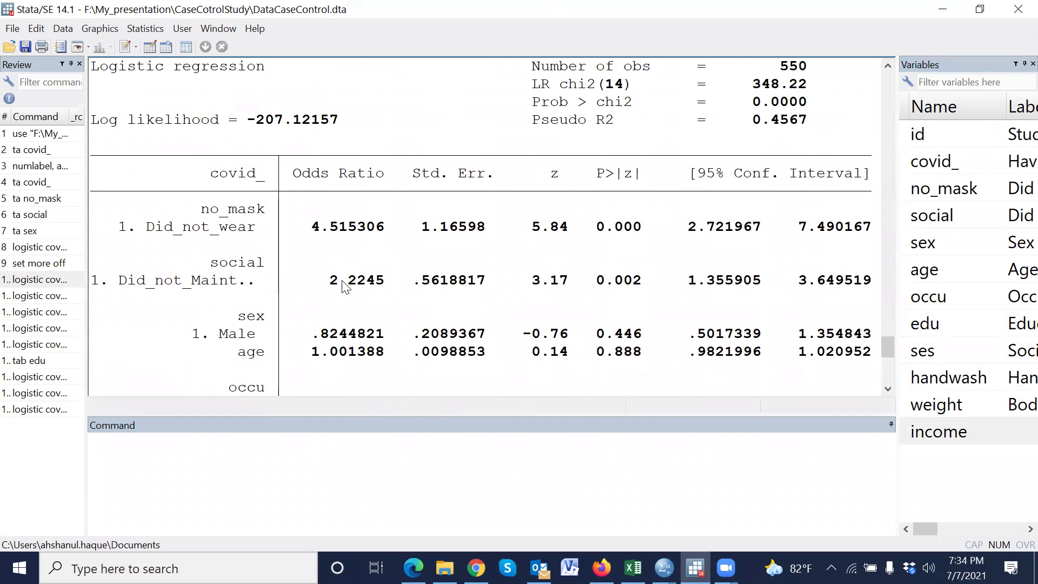
- Drag the Command window splitter down and review the odds-ratio table (Pseudo R2 0.4567)
left_click_drag(352, 410, 352, 460)
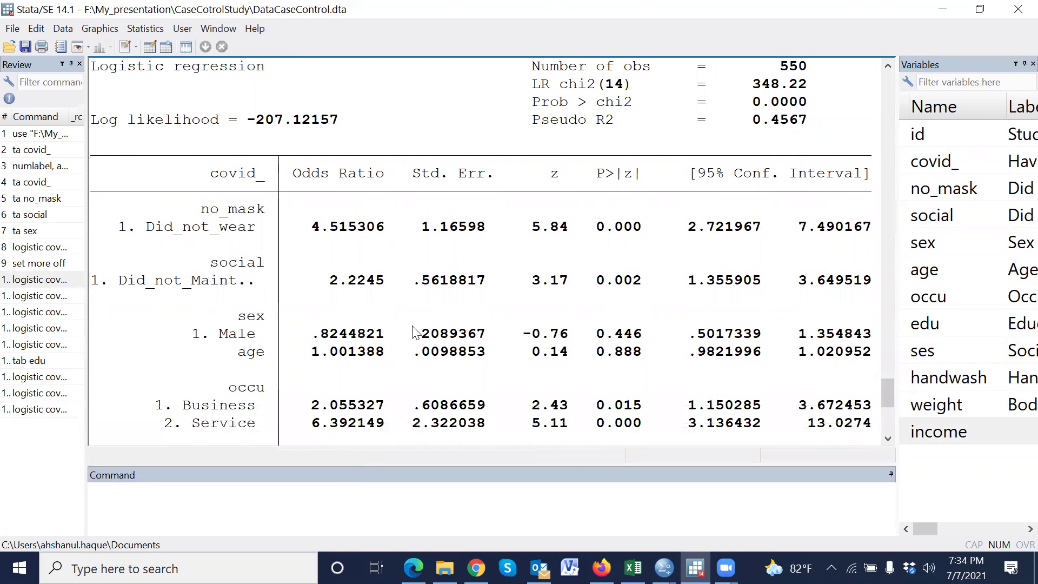
scroll(414, 329, "up", 2)
scroll(414, 329, "down", 8)
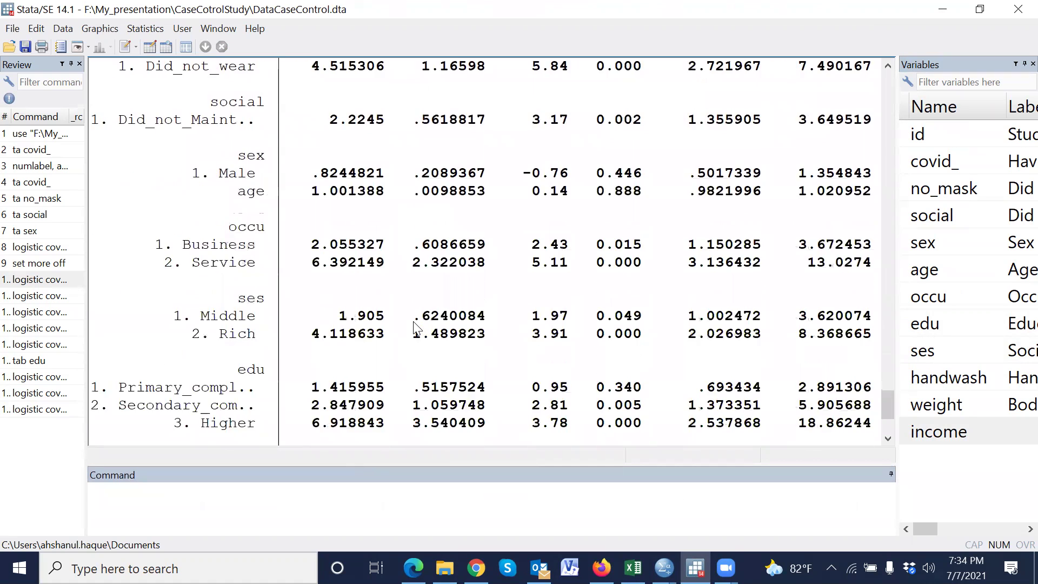
scroll(413, 329, "up", 6)
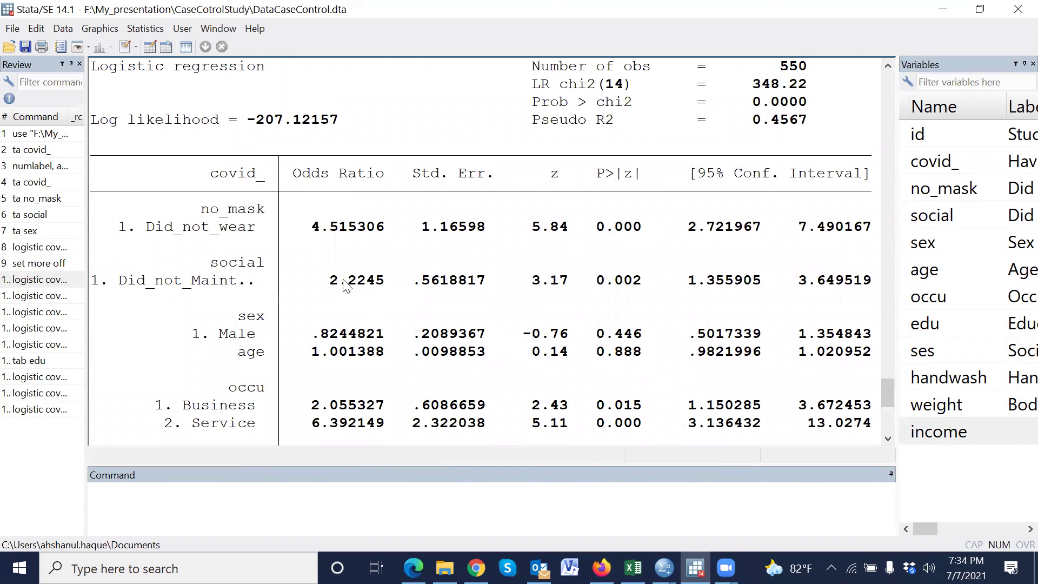
scroll(334, 259, "down", 6)
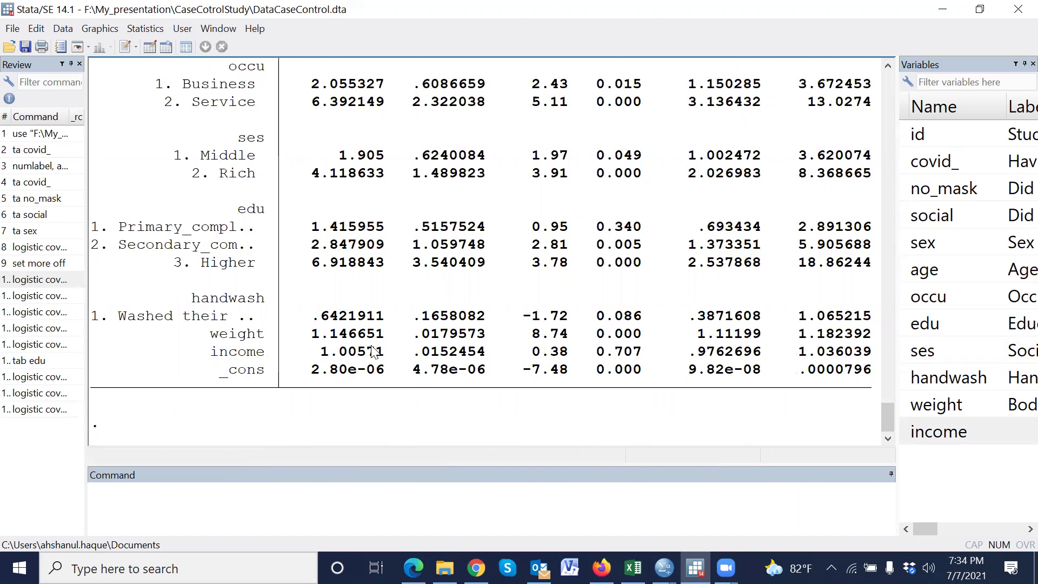
scroll(384, 346, "up", 4)
scroll(384, 346, "up", 2)
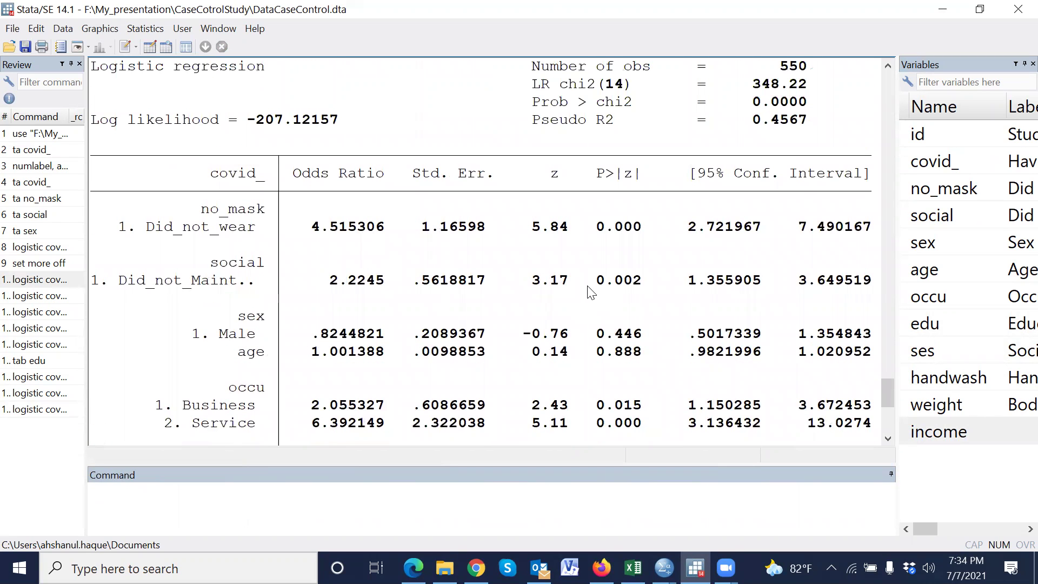
scroll(246, 243, "down", 4)
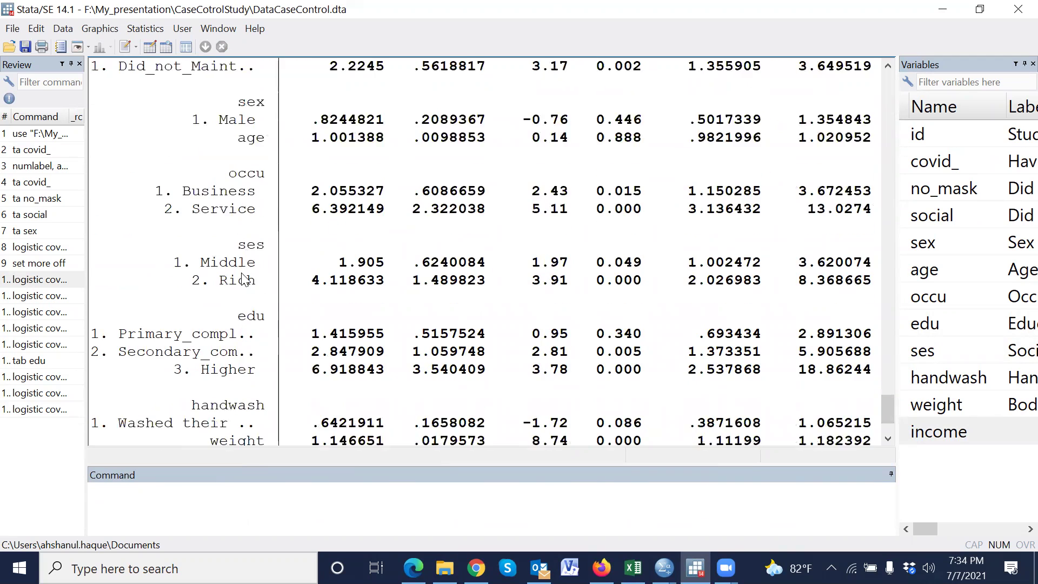
scroll(245, 281, "up", 5)
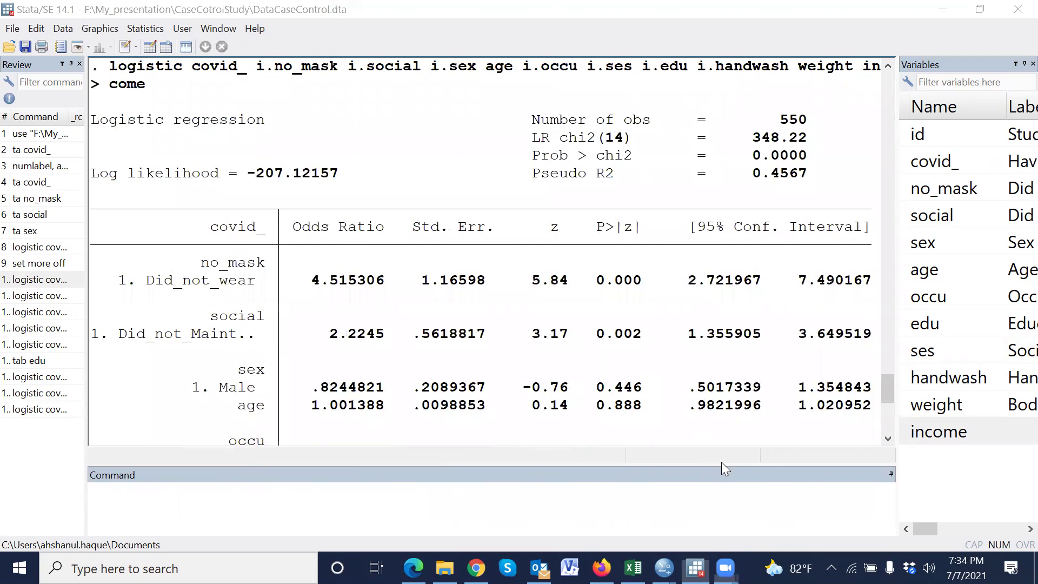
mouse_move(592, 276)
left_mouse_down()
mouse_move(618, 303)
mouse_move(652, 282)
left_mouse_up()
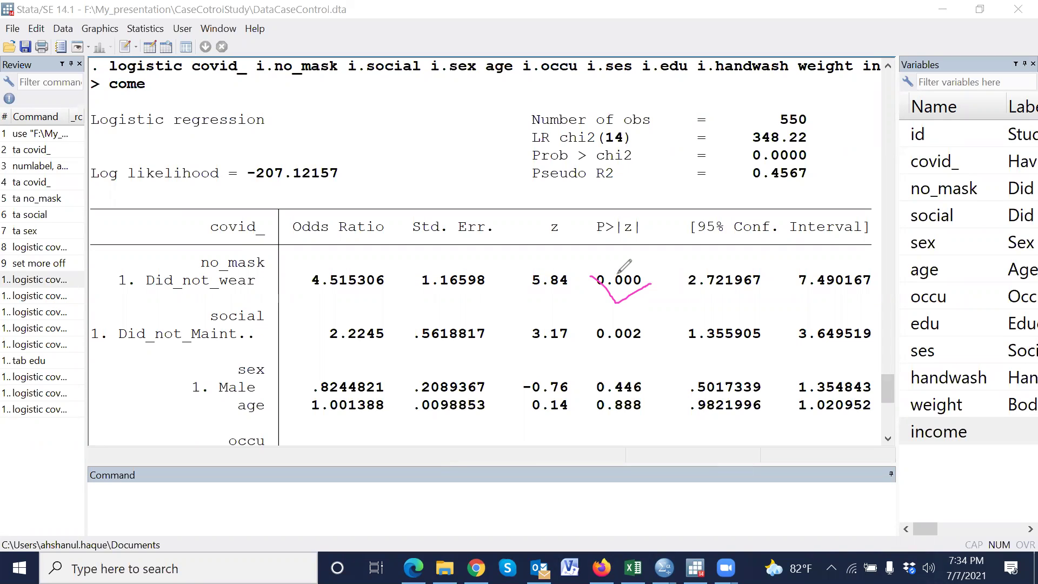
left_click_drag(588, 323, 686, 310)
scroll(774, 243, "down", 3)
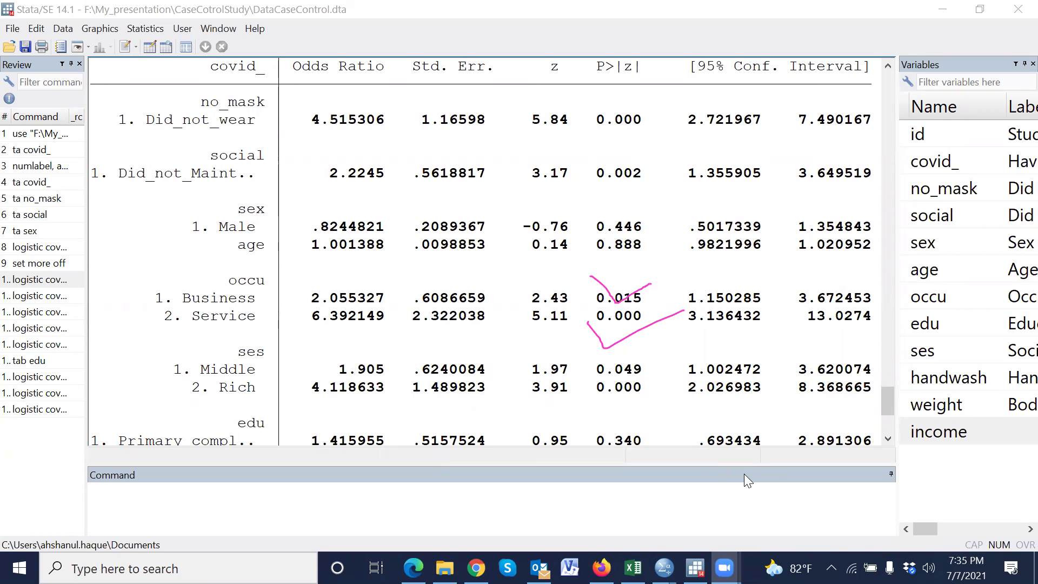
left_click(800, 91)
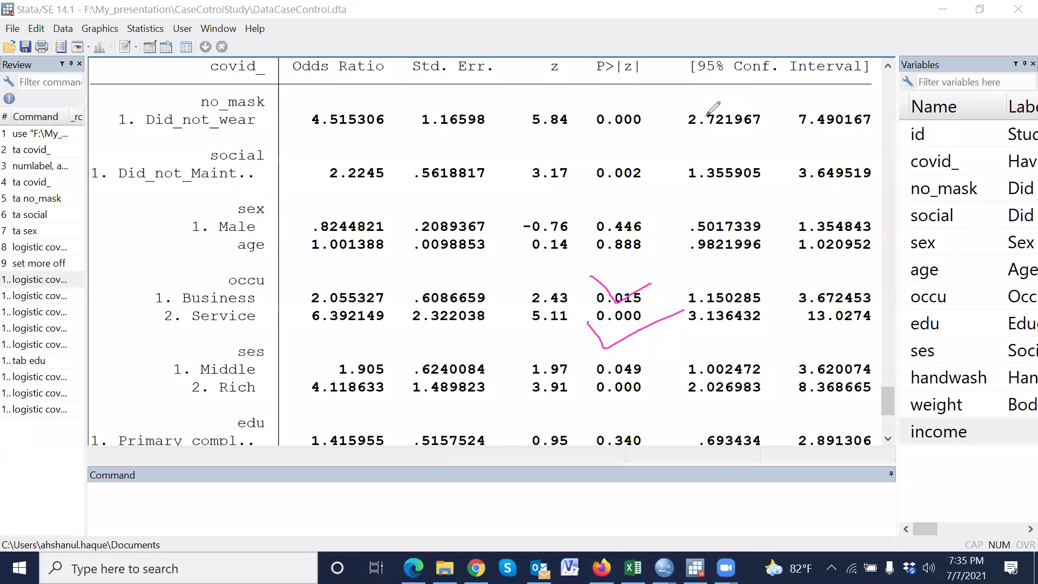
scroll(706, 263, "down", 3)
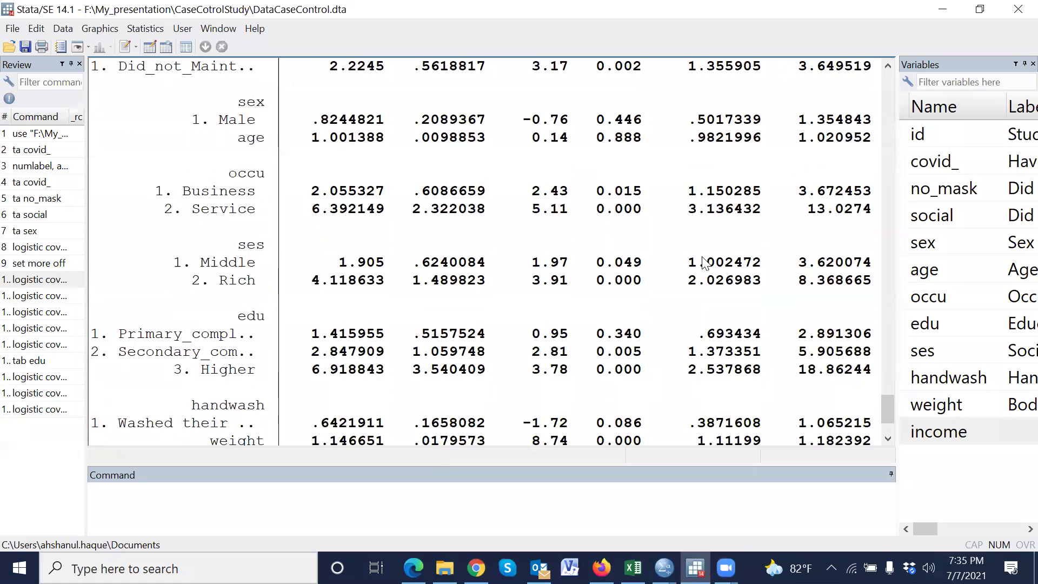
scroll(622, 276, "up", 2)
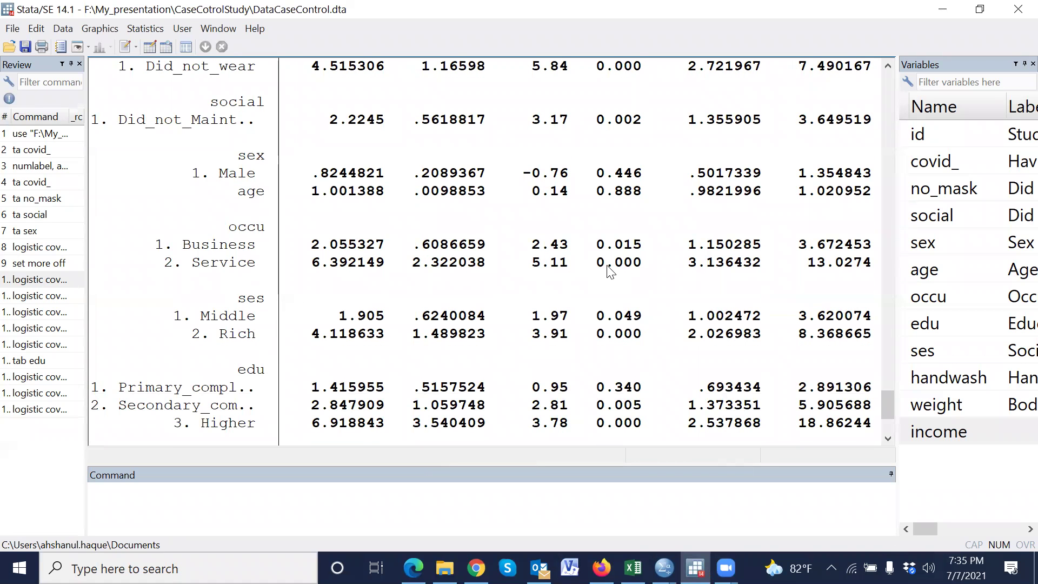
scroll(611, 270, "down", 1)
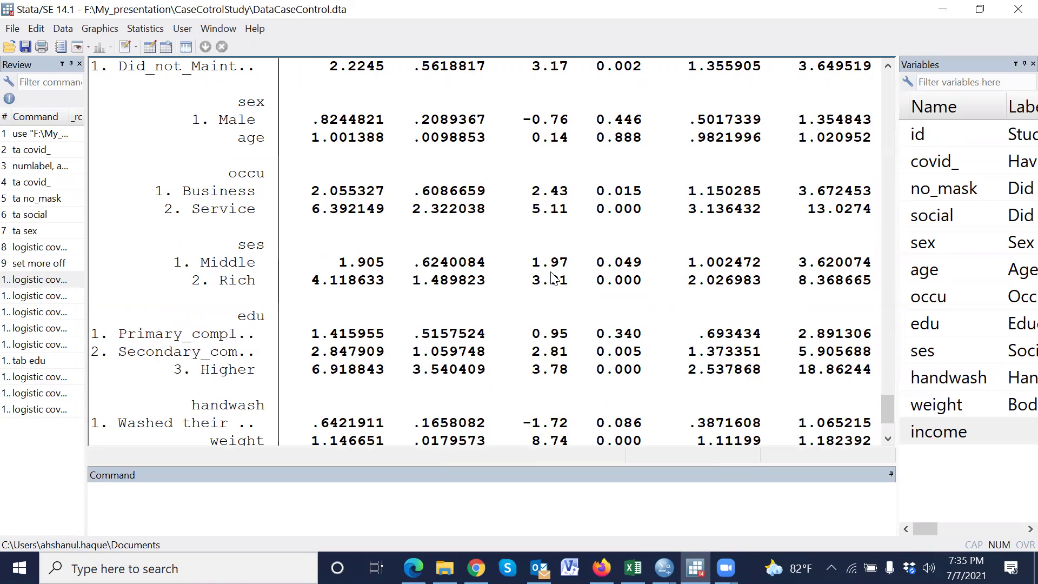
scroll(554, 277, "down", 1)
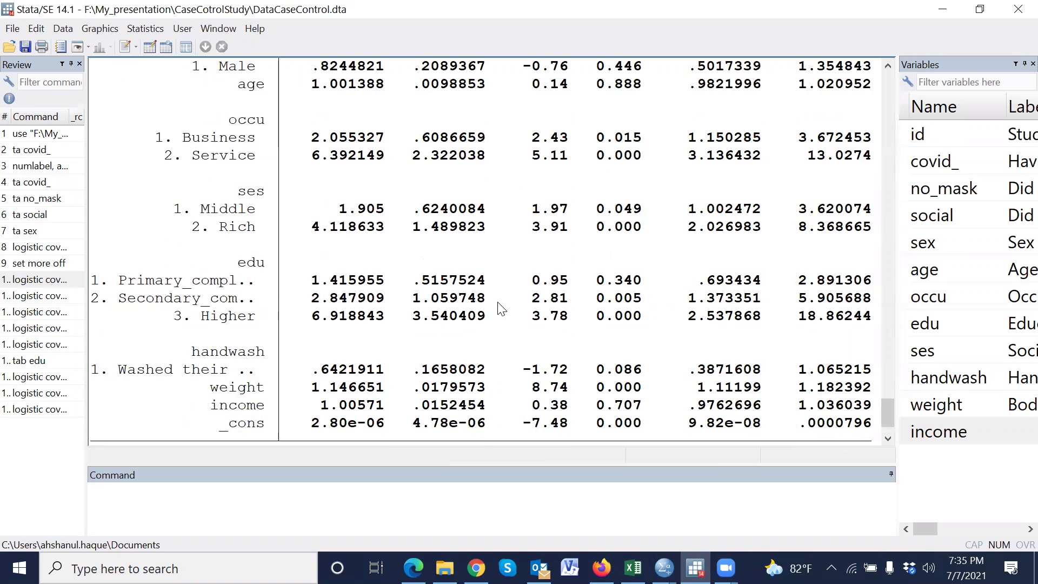
scroll(503, 308, "down", 1)
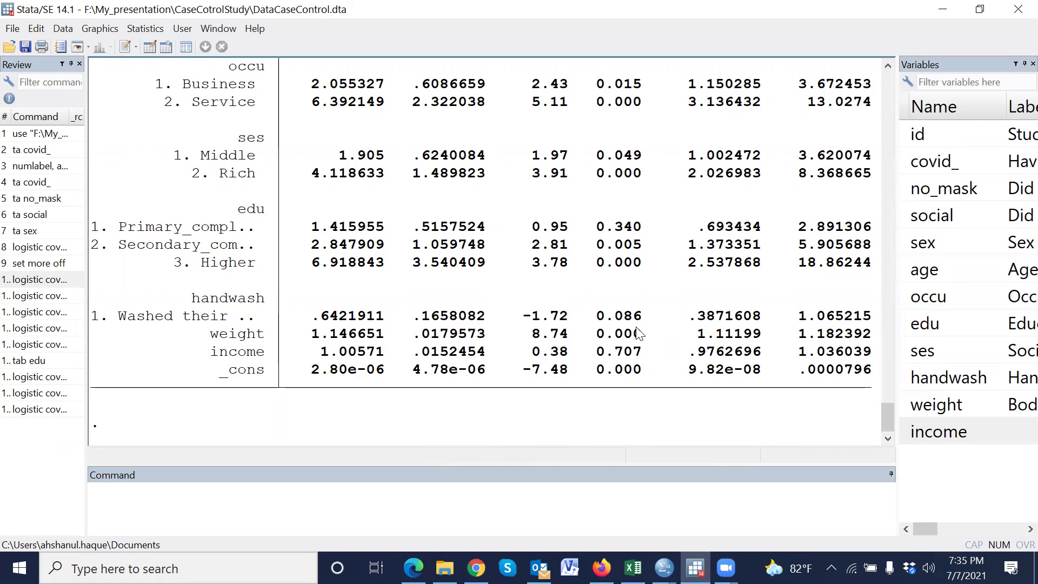
scroll(638, 334, "up", 5)
scroll(639, 333, "down", 3)
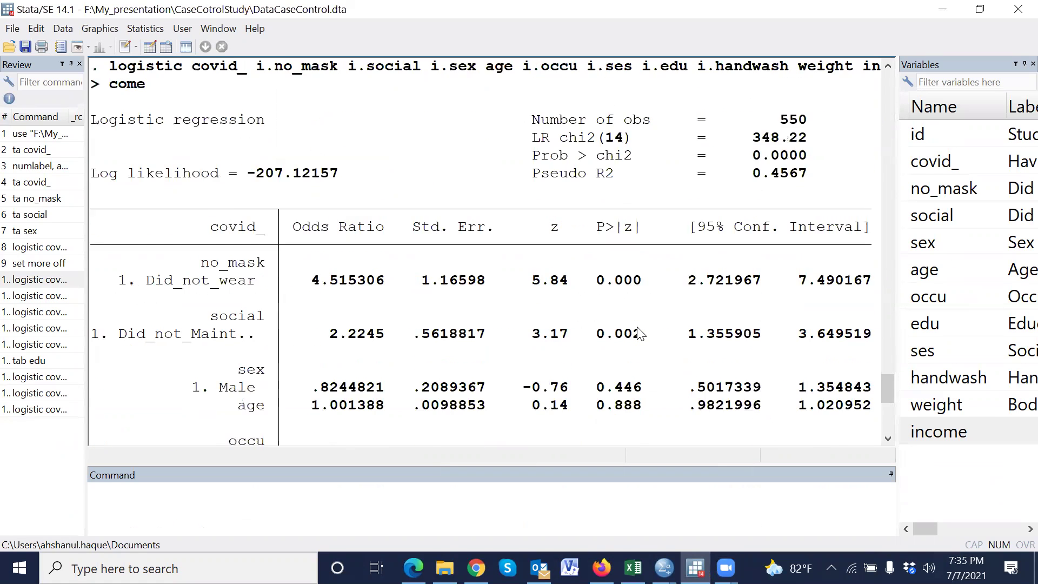
scroll(638, 334, "down", 2)
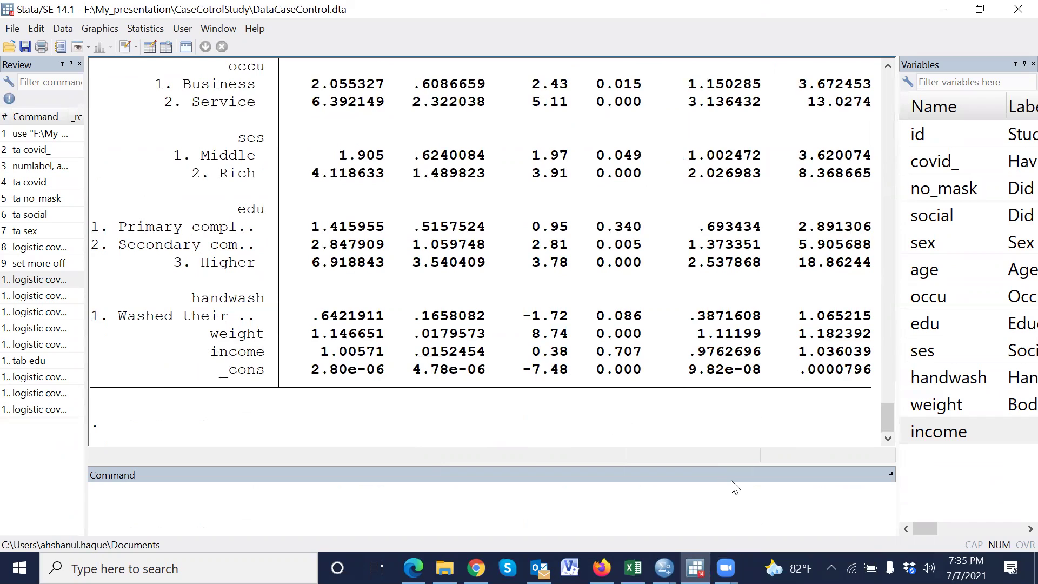